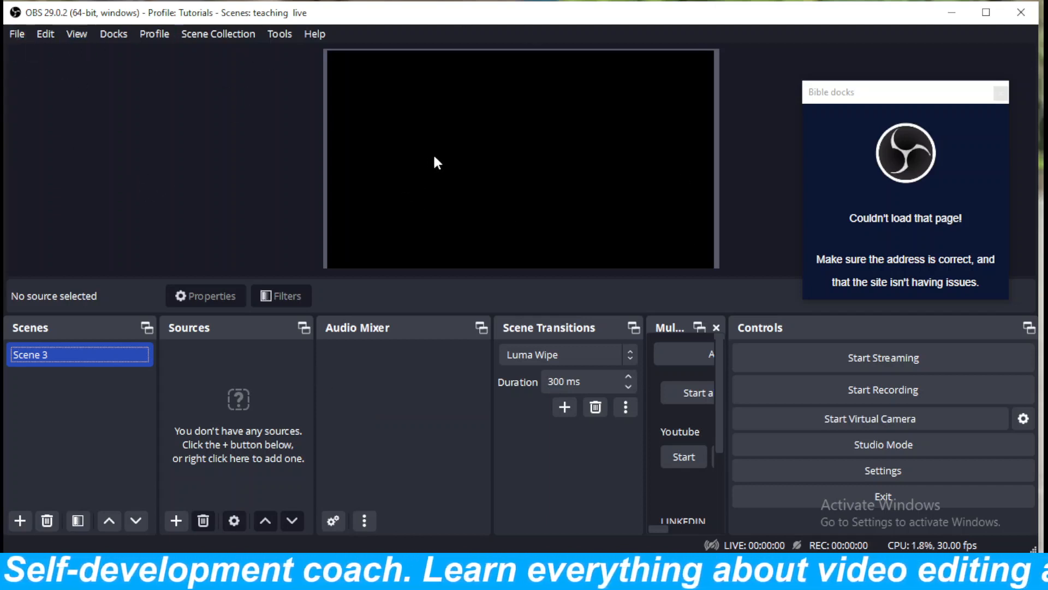
left_click(18, 35)
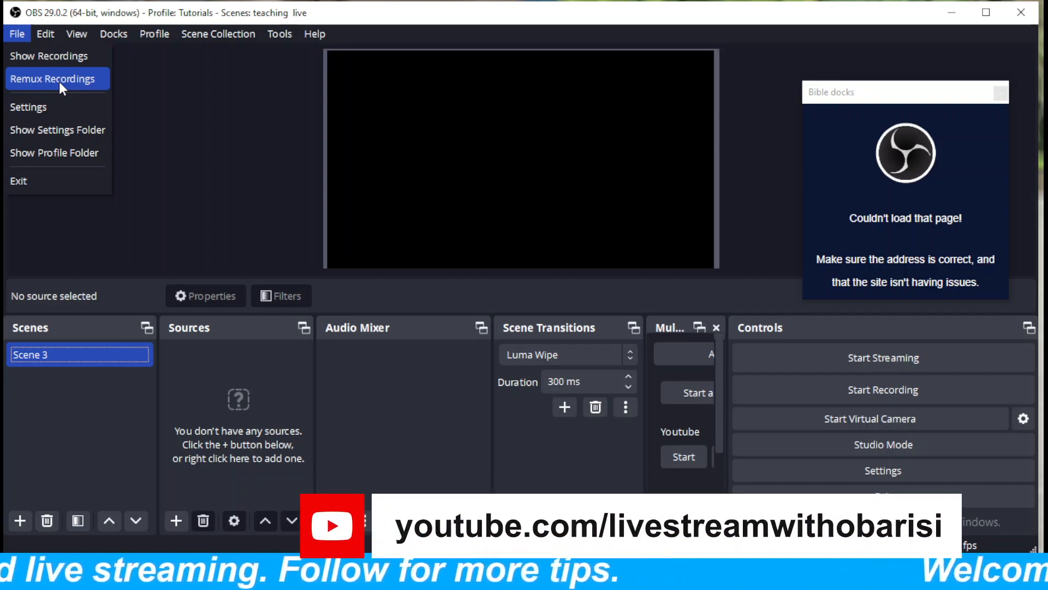
left_click(32, 78)
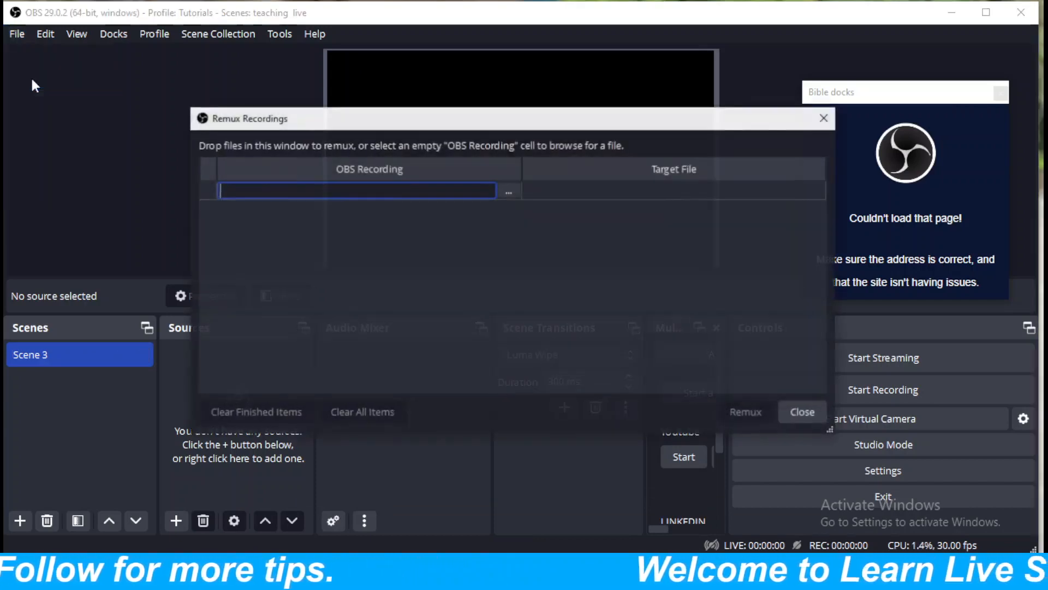
left_click(505, 187)
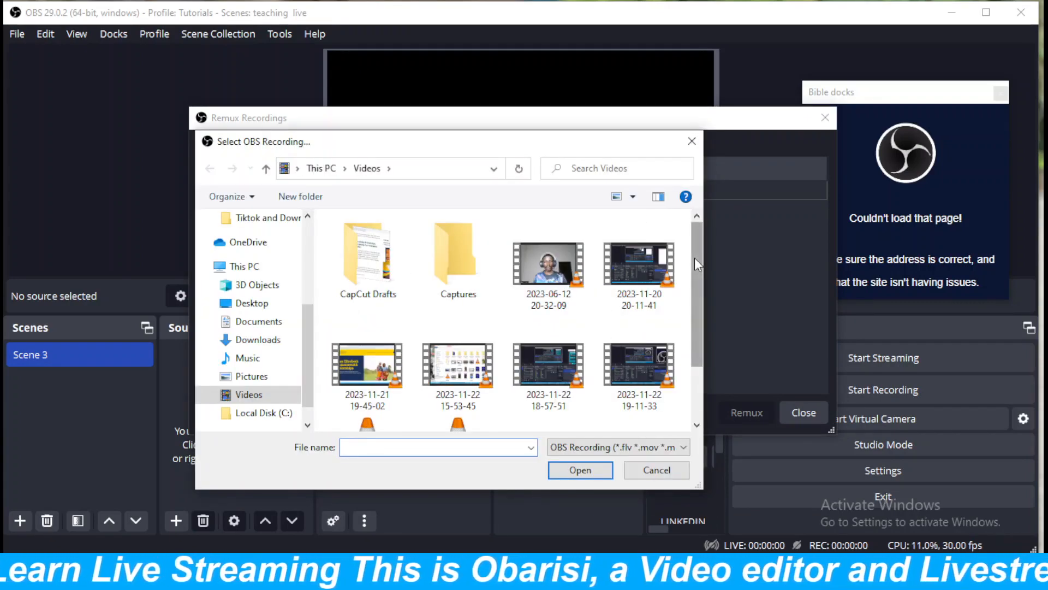
left_click_drag(694, 258, 606, 310)
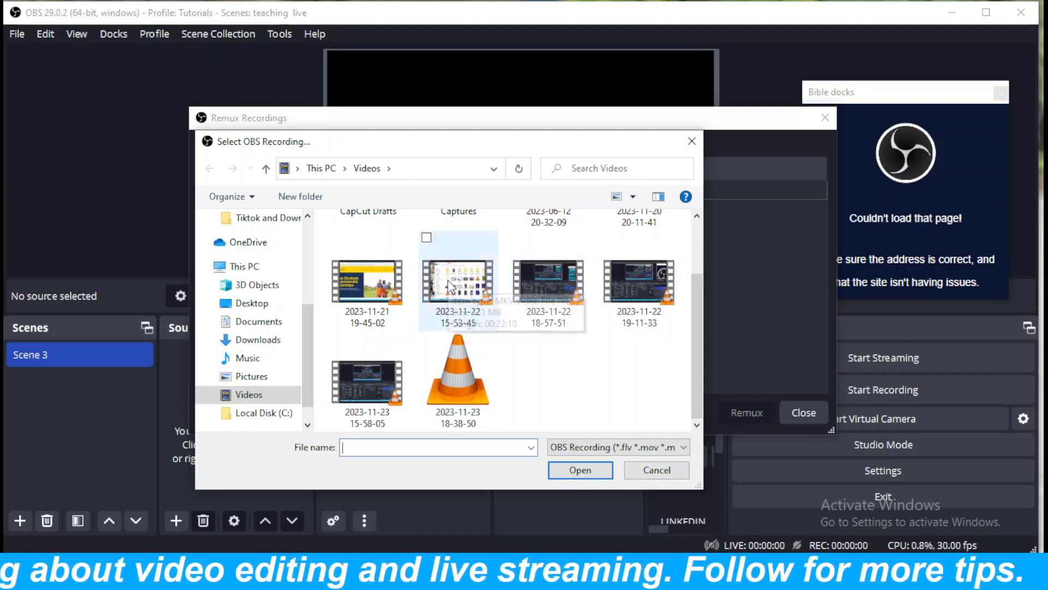
left_click(360, 389)
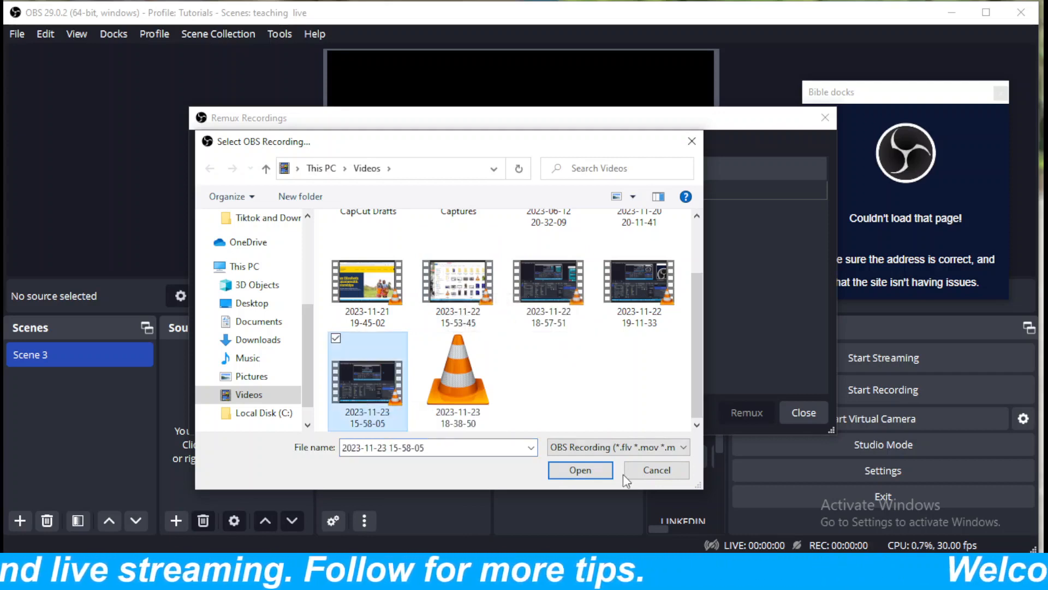
left_click(581, 469)
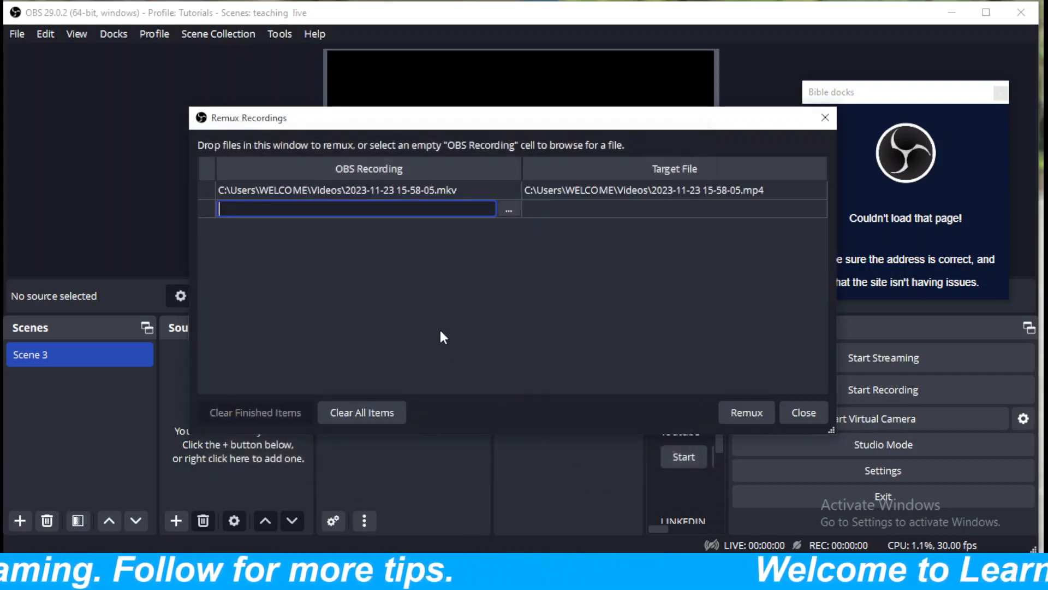
Remux the listed recording to mp4, replacing the existing target file, and close the remux window.
left_click(747, 413)
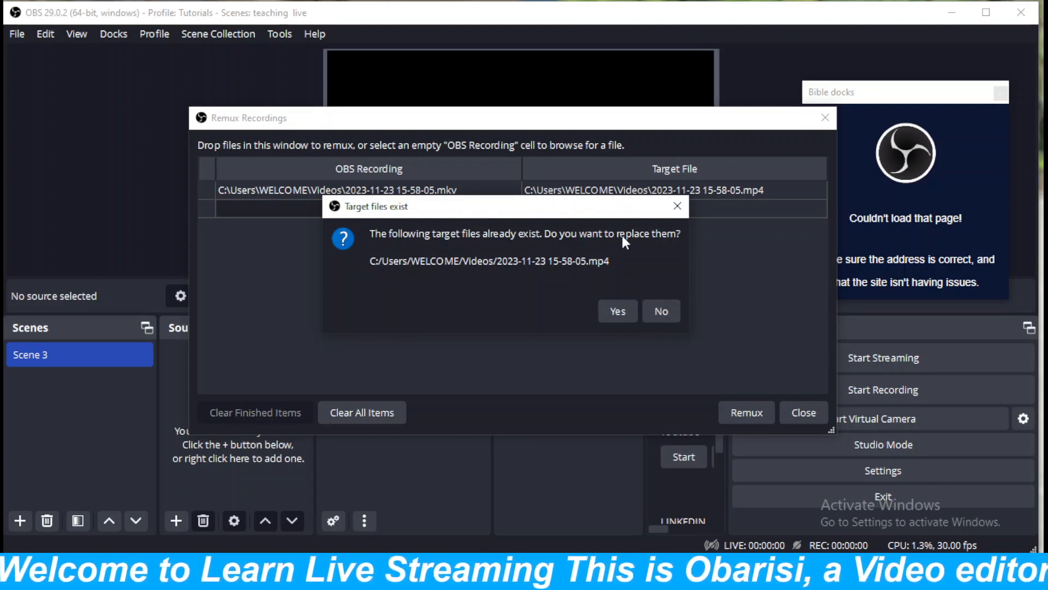
left_click(616, 310)
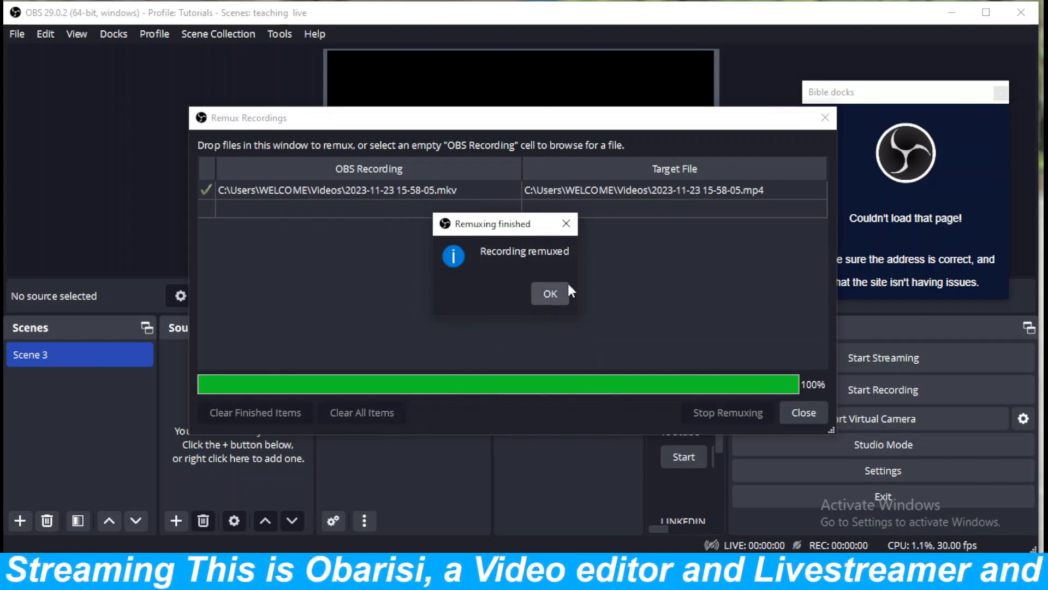
left_click(549, 294)
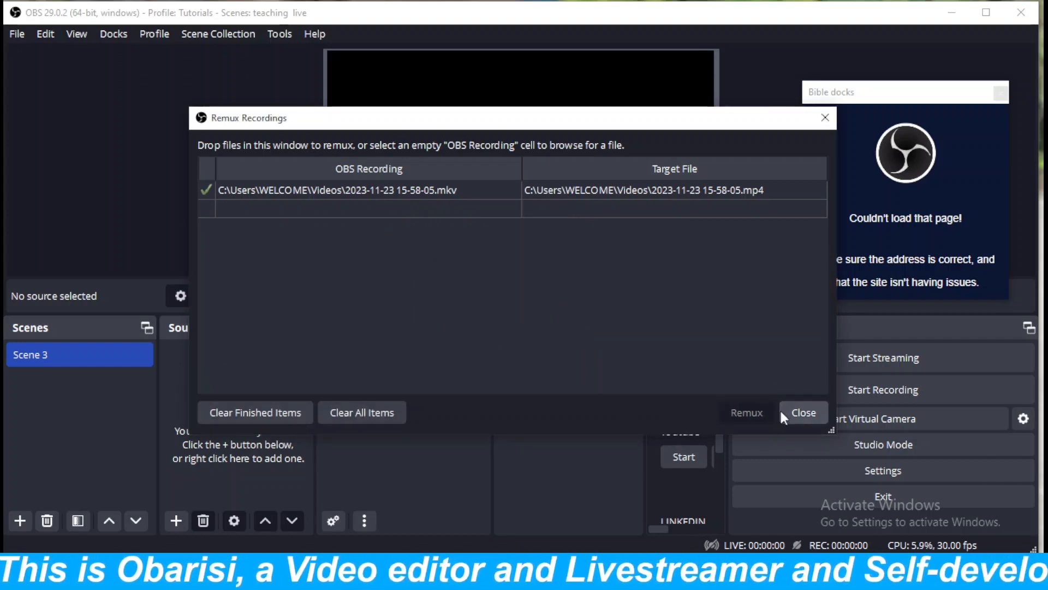
left_click(804, 413)
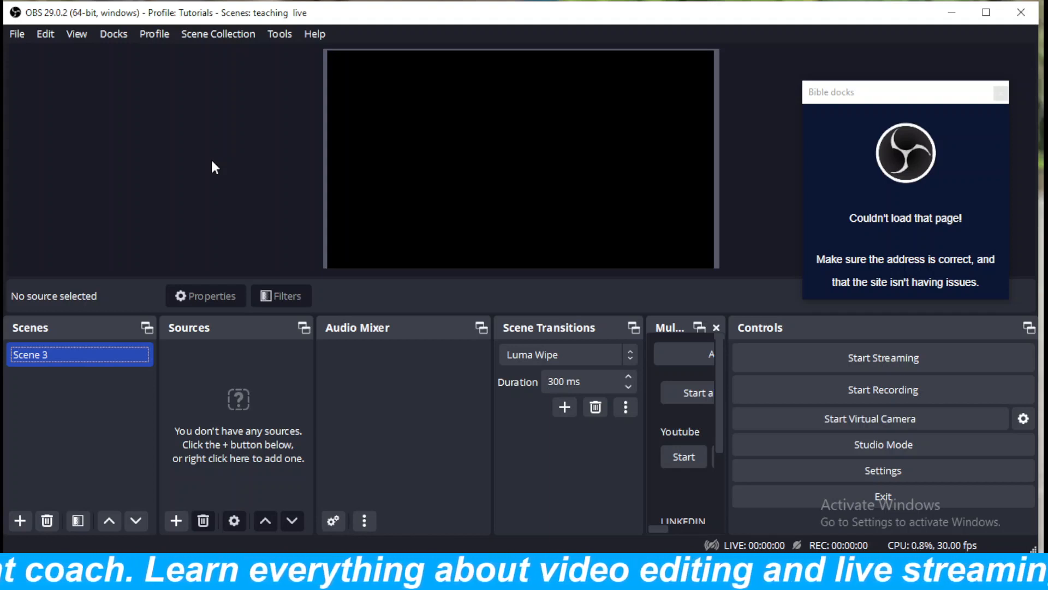
Review the General, Output, Audio, Video, Hotkeys and Accessibility pages of the settings.
left_click(18, 39)
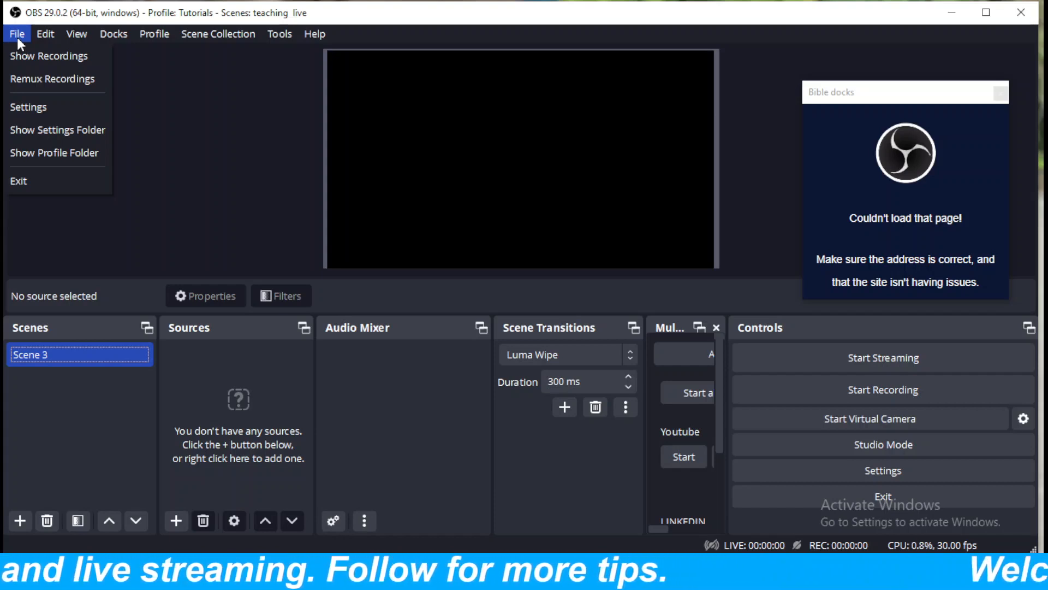
left_click(29, 108)
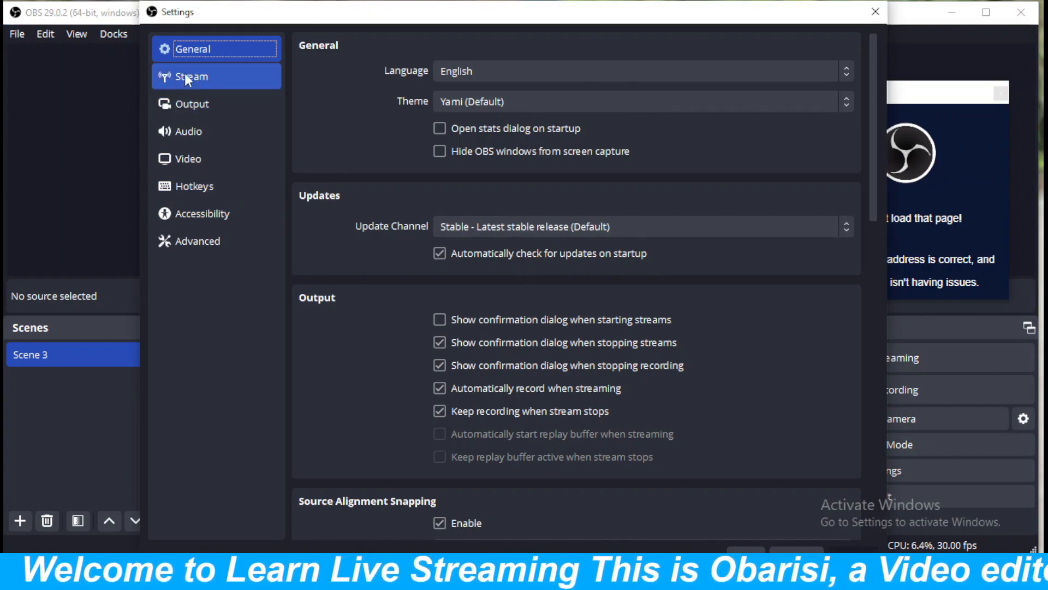
left_click(184, 110)
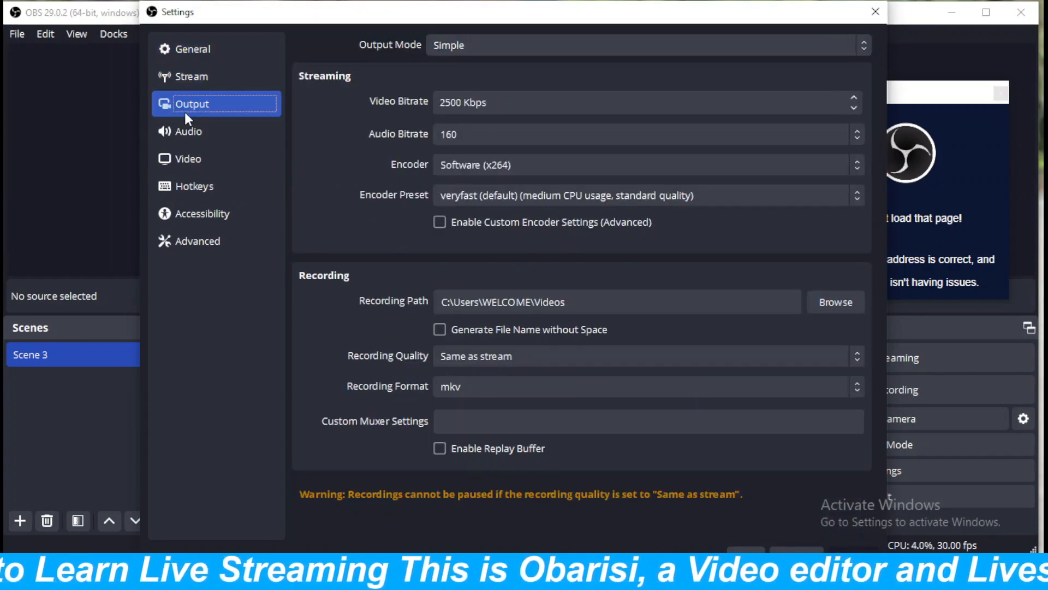
left_click(180, 138)
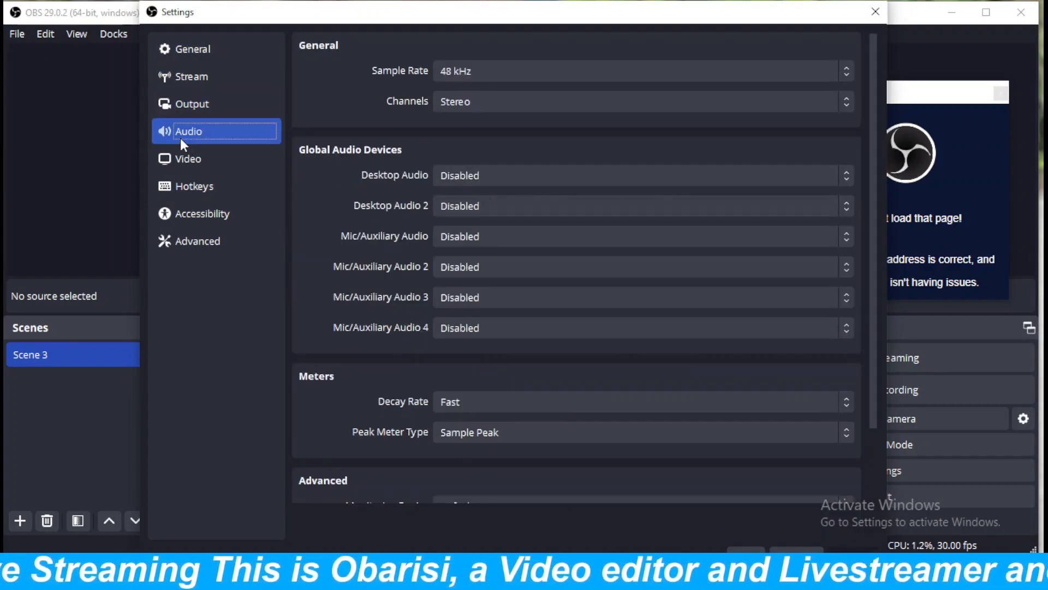
left_click(183, 158)
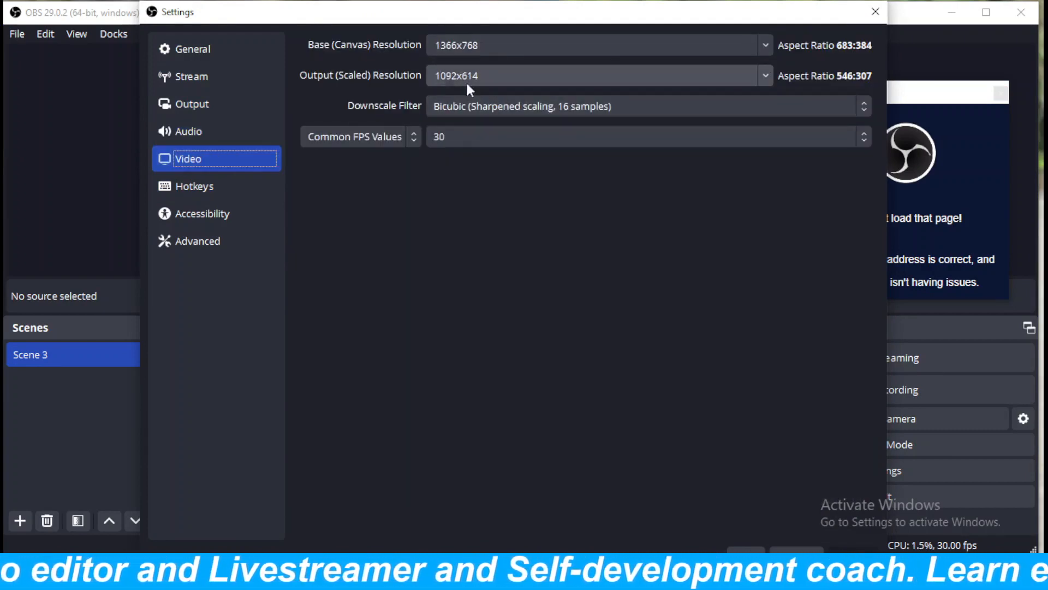
left_click(190, 192)
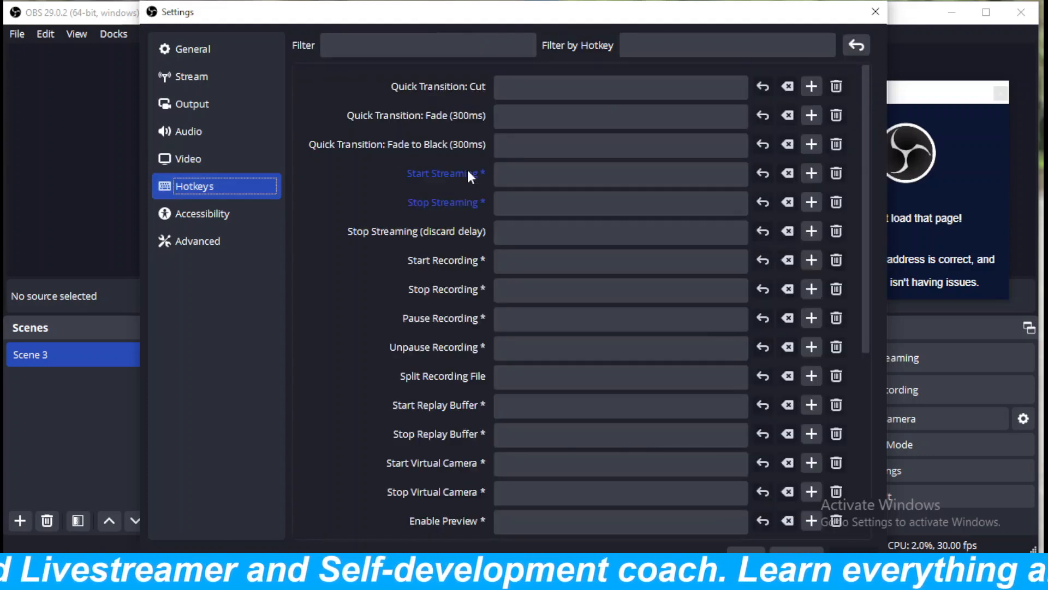
left_click(196, 215)
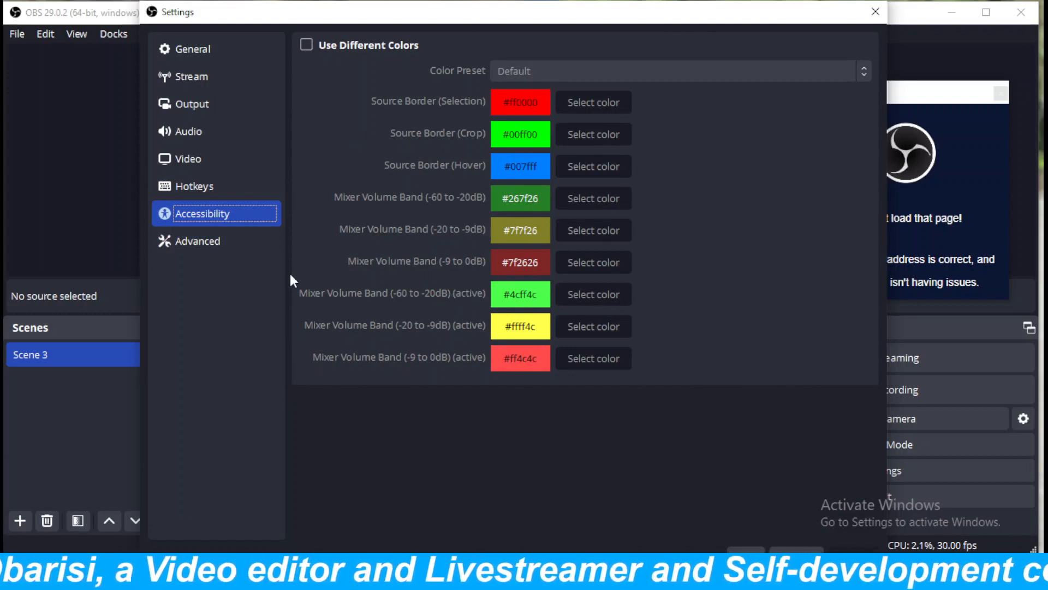
Examine the Advanced settings from video and recording through stream delay, reconnect, network and hotkeys, leaving without changes.
left_click(196, 239)
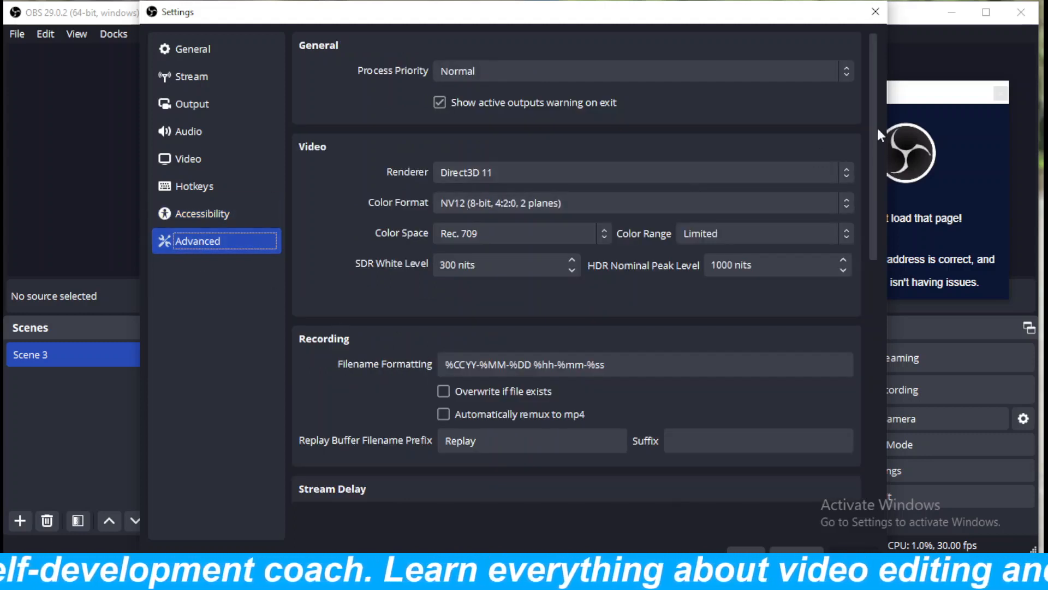
left_click_drag(876, 126, 881, 198)
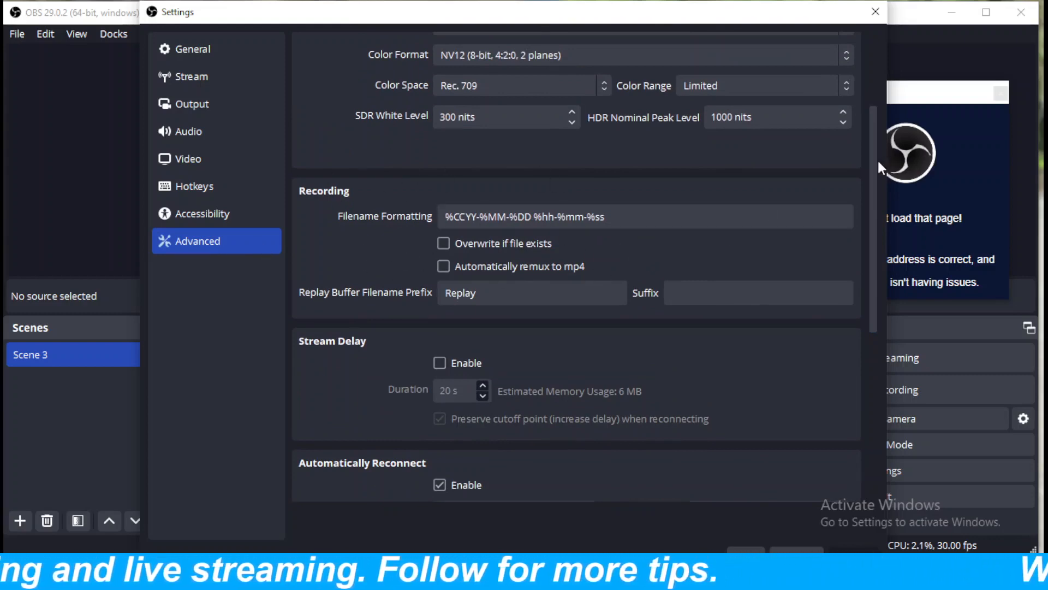
left_click_drag(873, 161, 871, 116)
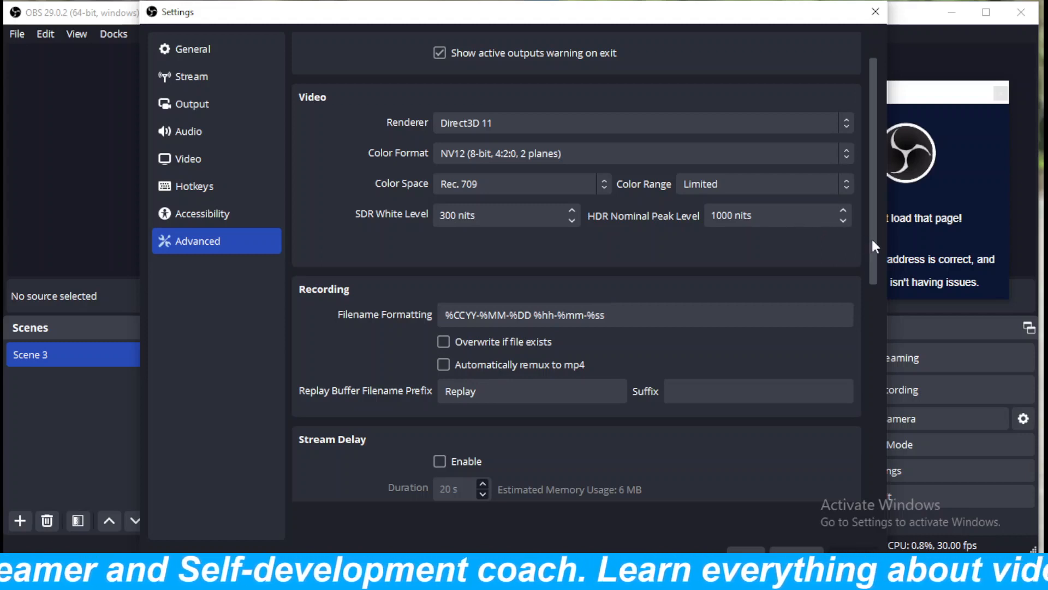
left_click_drag(872, 240, 876, 191)
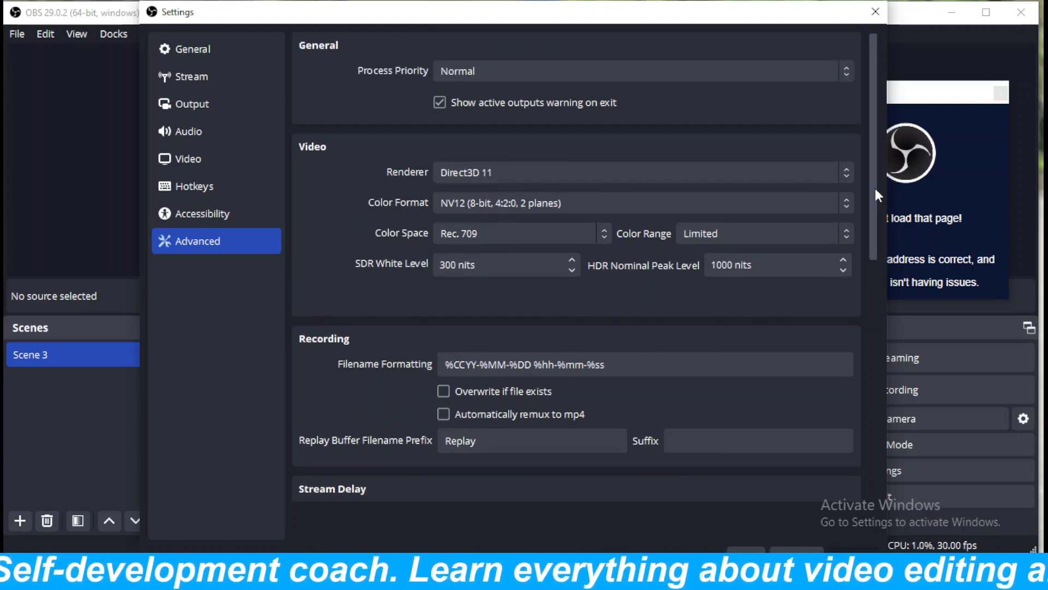
left_click_drag(875, 189, 875, 250)
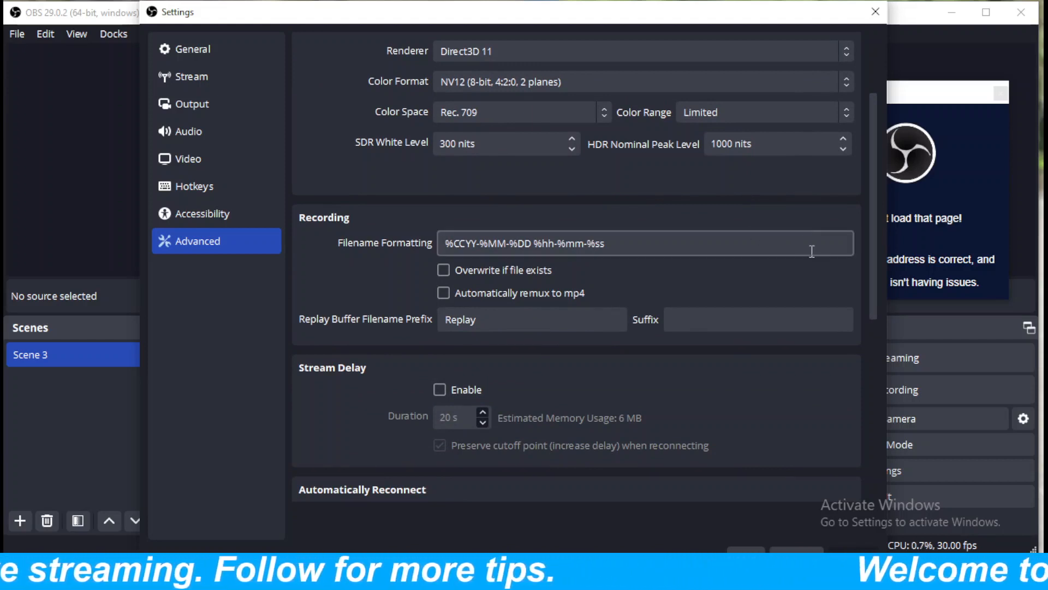
left_click_drag(873, 268, 874, 331)
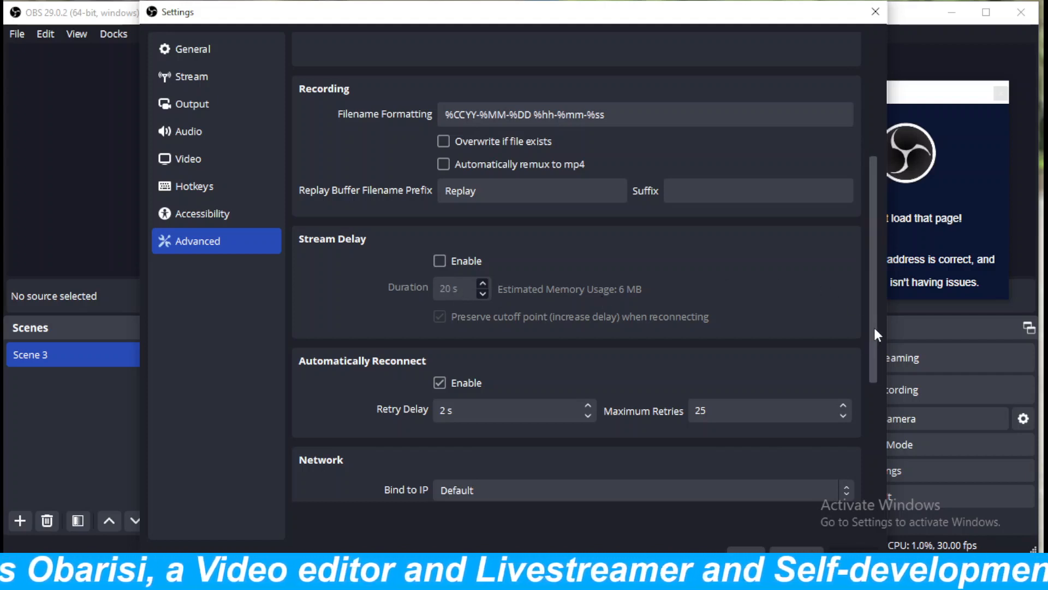
left_click_drag(874, 325, 872, 375)
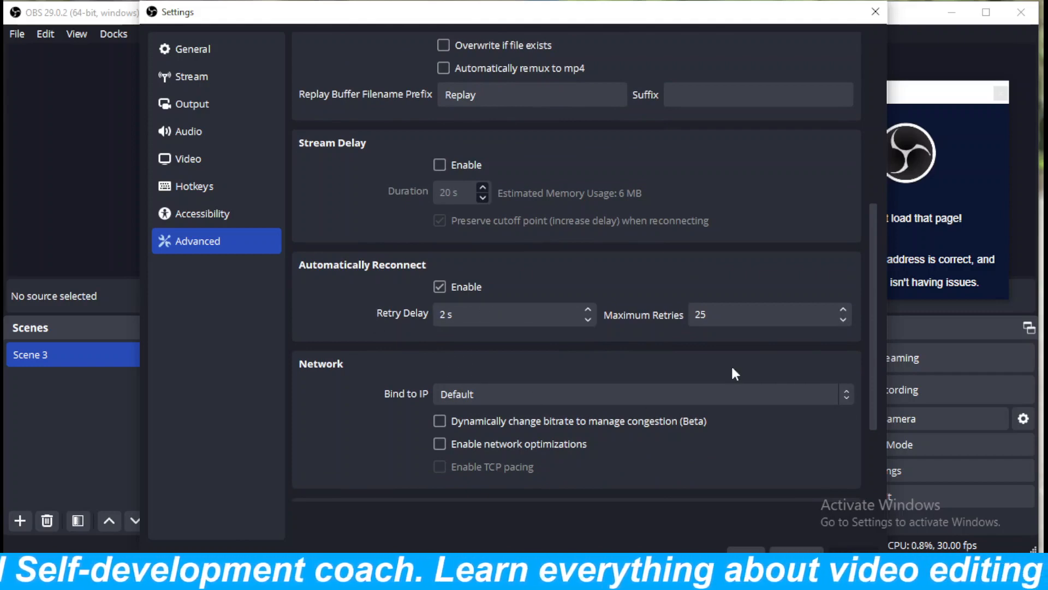
left_click_drag(873, 352, 877, 385)
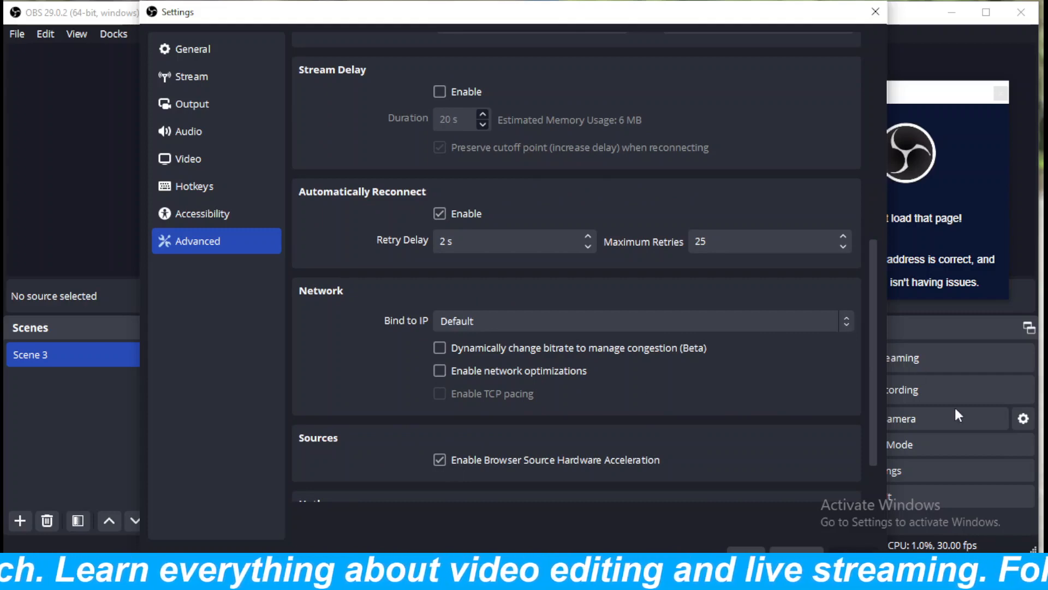
left_click_drag(873, 397, 873, 431)
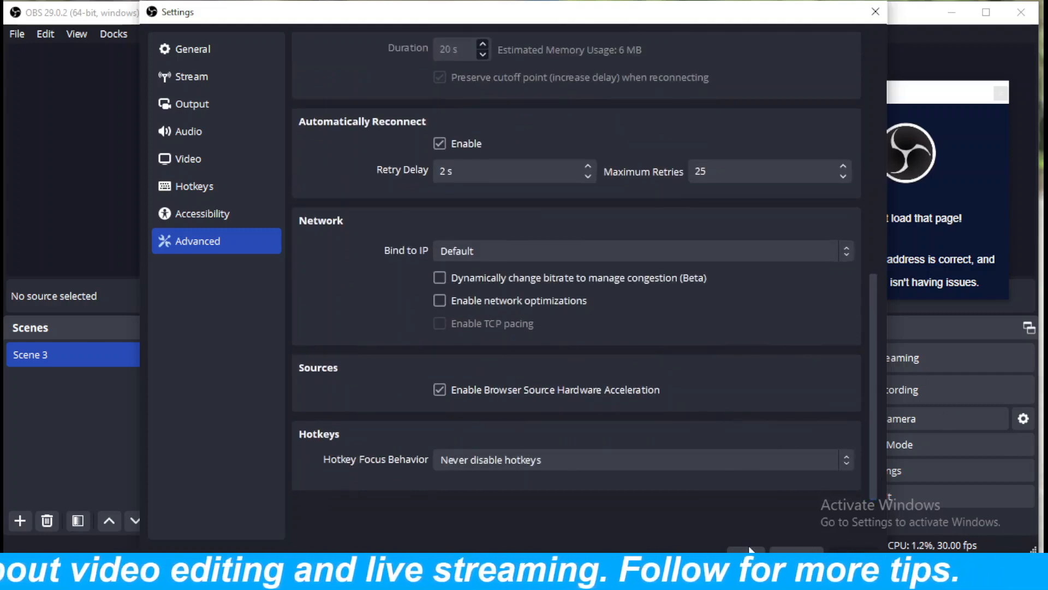
left_click(874, 12)
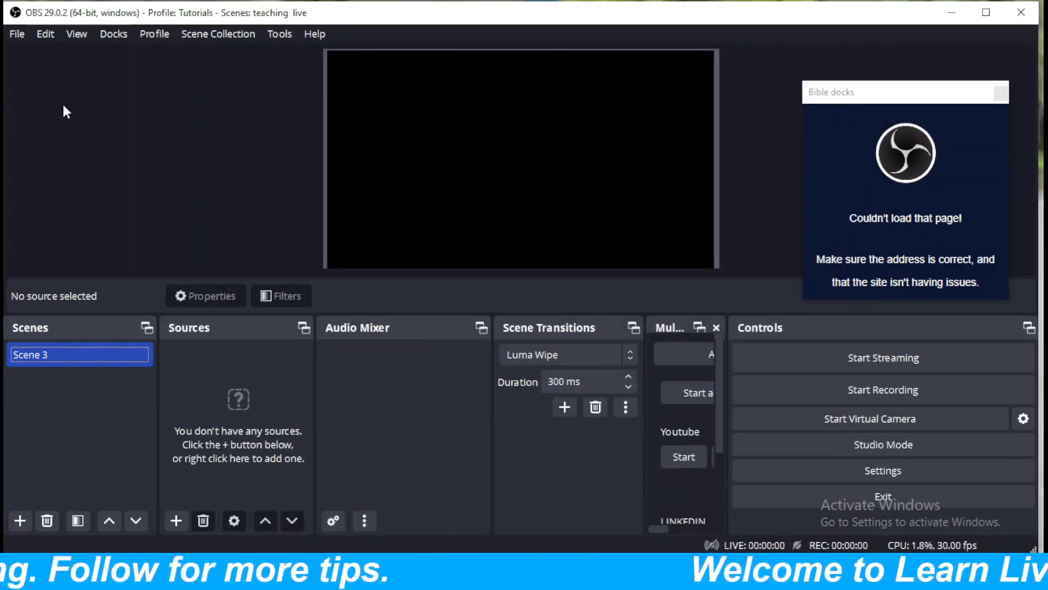
left_click(25, 38)
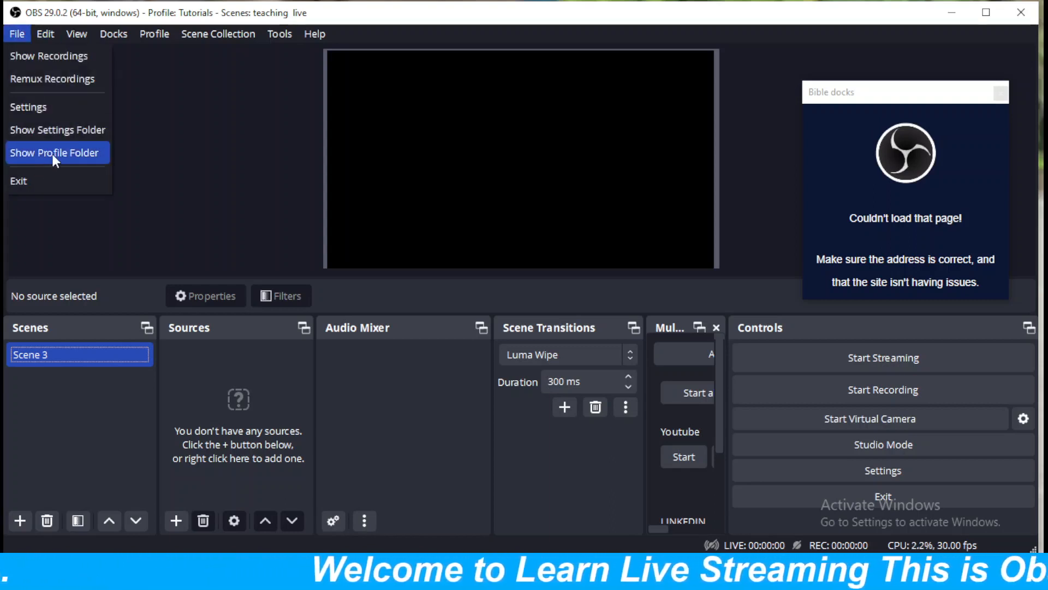
mouse_move(45, 34)
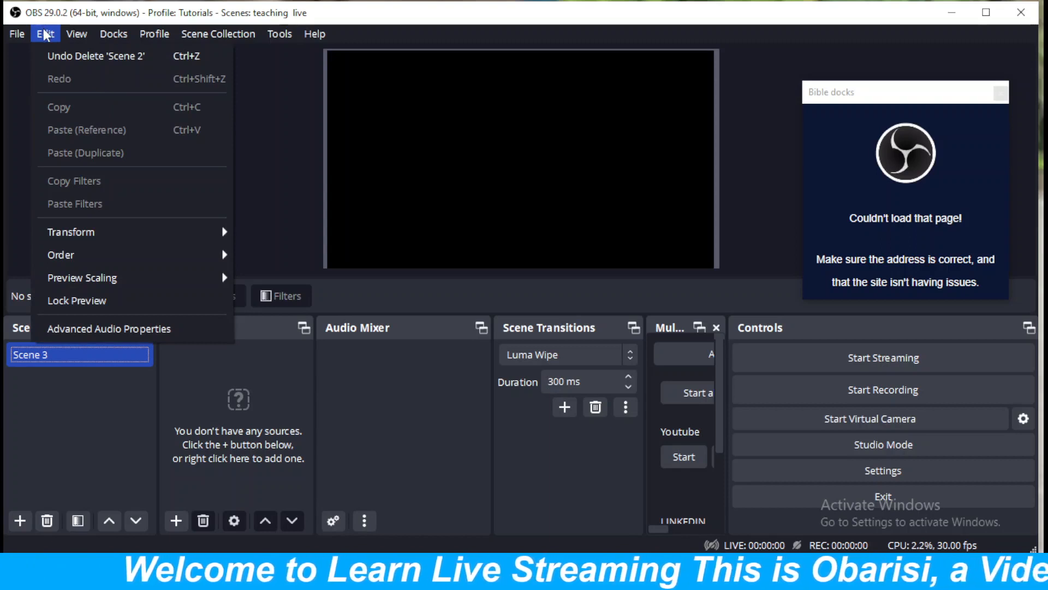
mouse_move(66, 257)
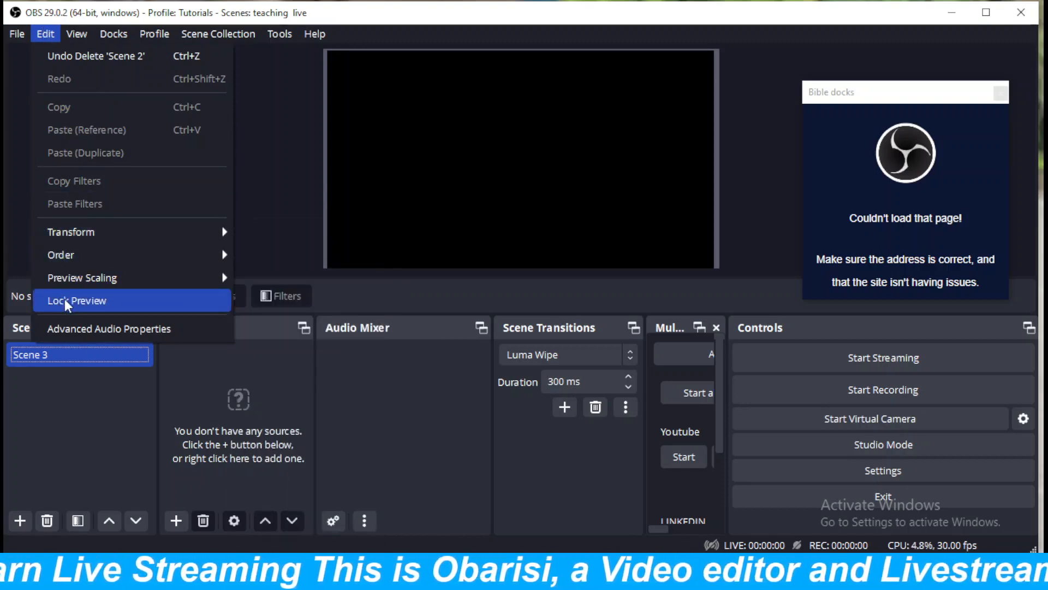
left_click(13, 227)
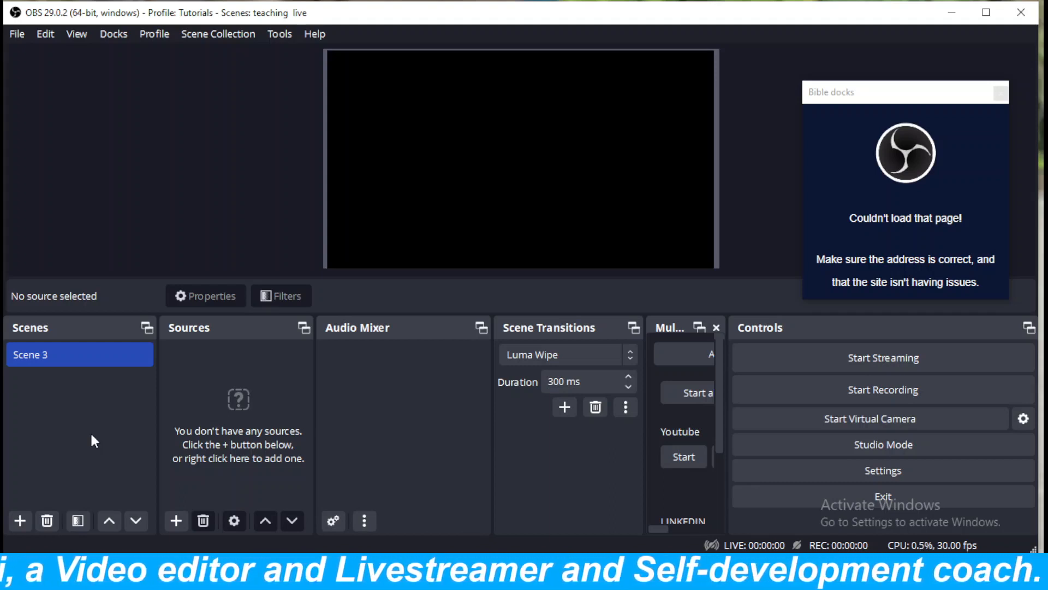
Add a Display Capture source of the primary monitor to Scene 3, with the automatic capture method and cursor capture on.
left_click(176, 521)
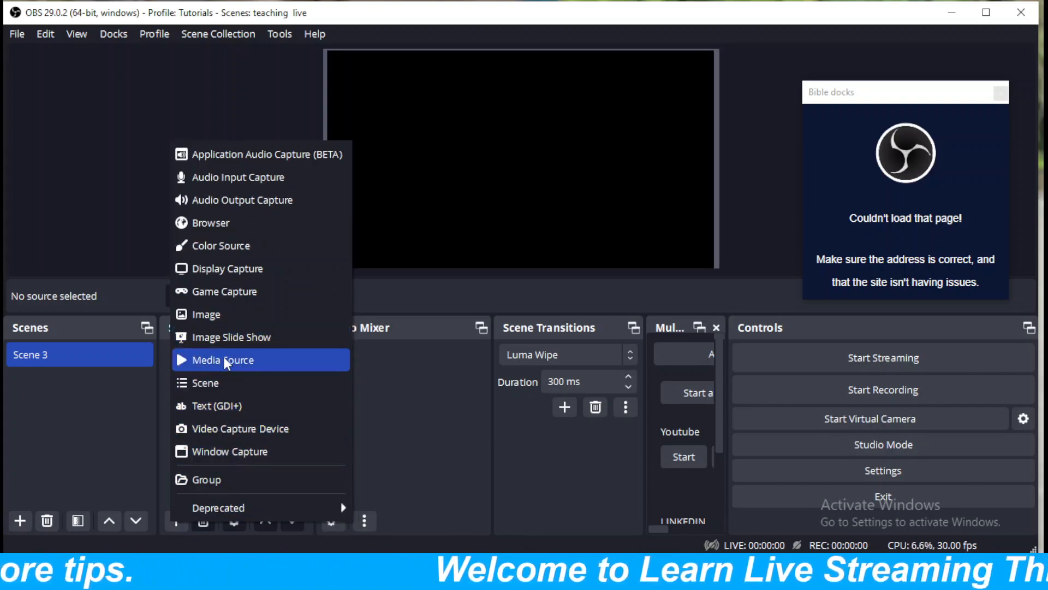
left_click(225, 273)
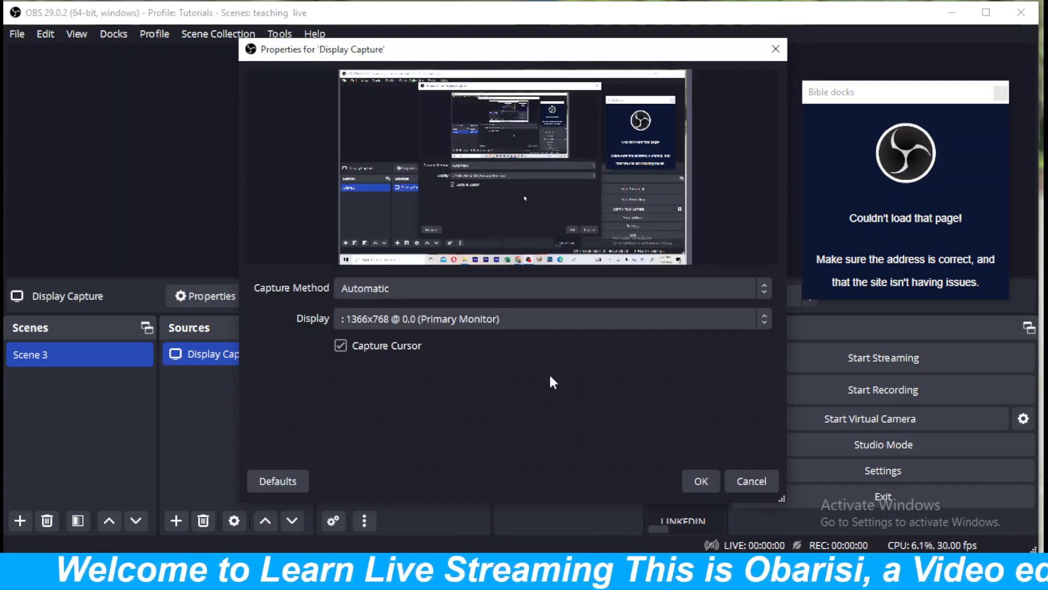
left_click(703, 481)
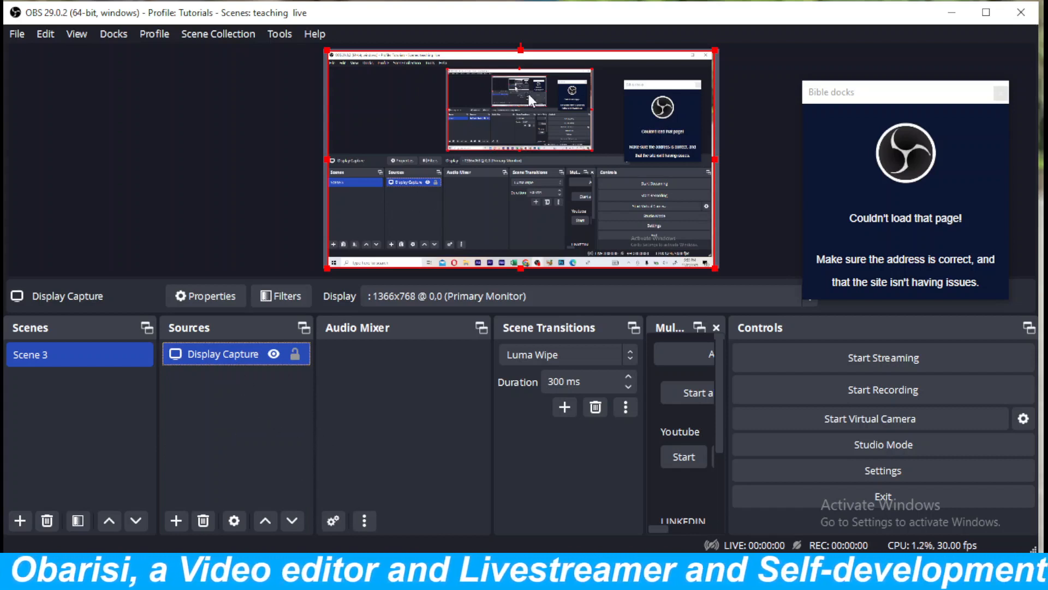
left_click(521, 268)
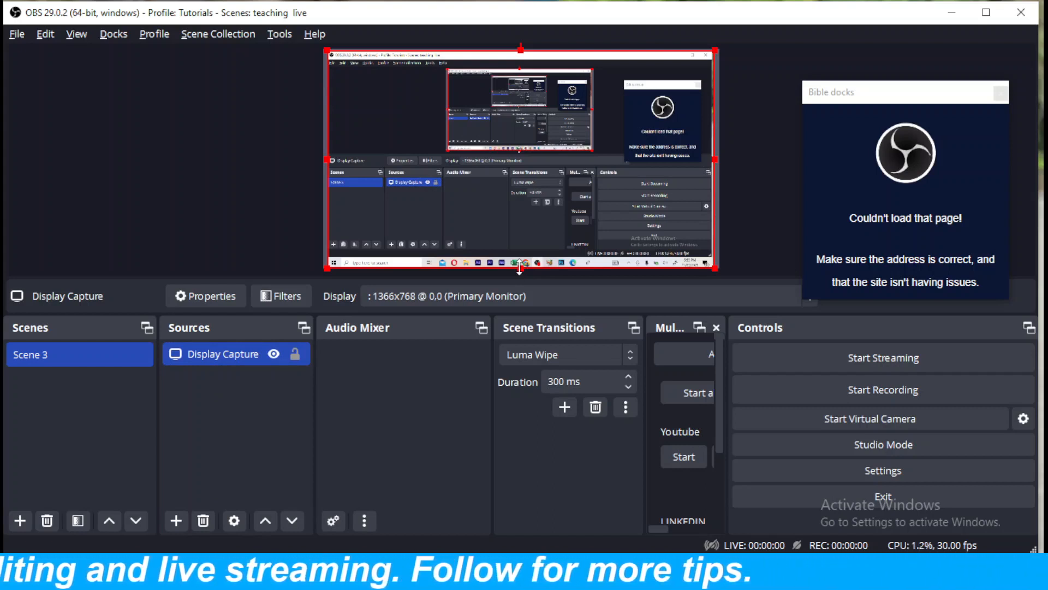
Squeeze the Display Capture source from its lower edge in the preview and restore it with the Fit to screen transform.
left_click_drag(519, 268, 519, 256)
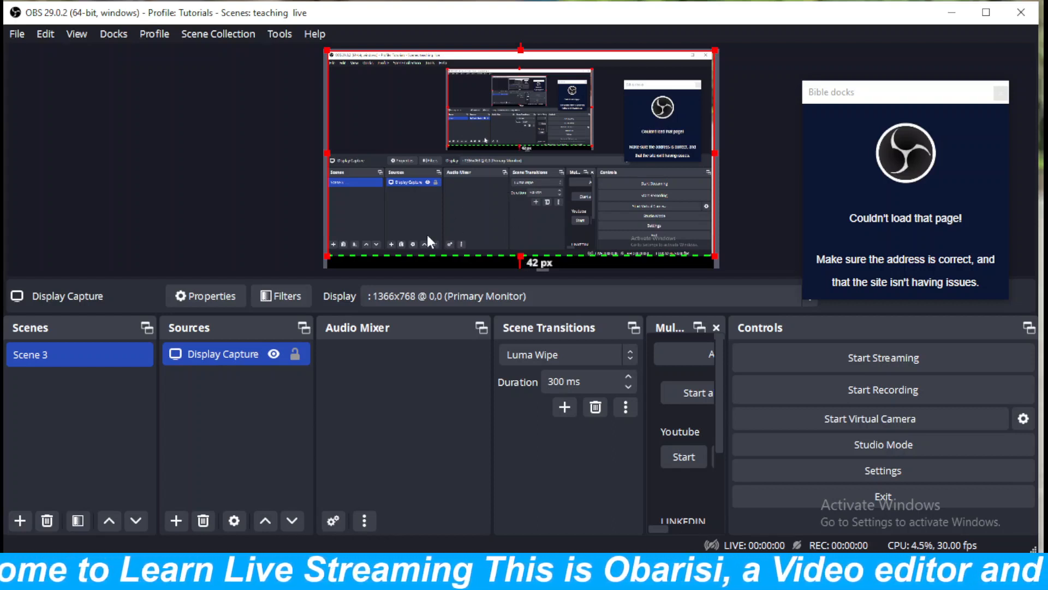
right_click(466, 203)
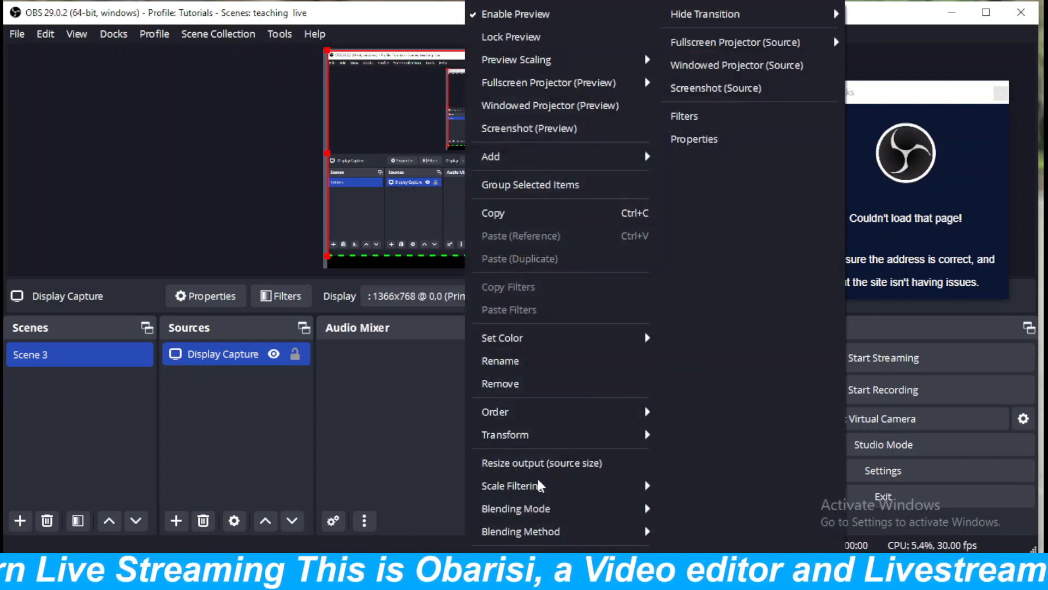
mouse_move(493, 490)
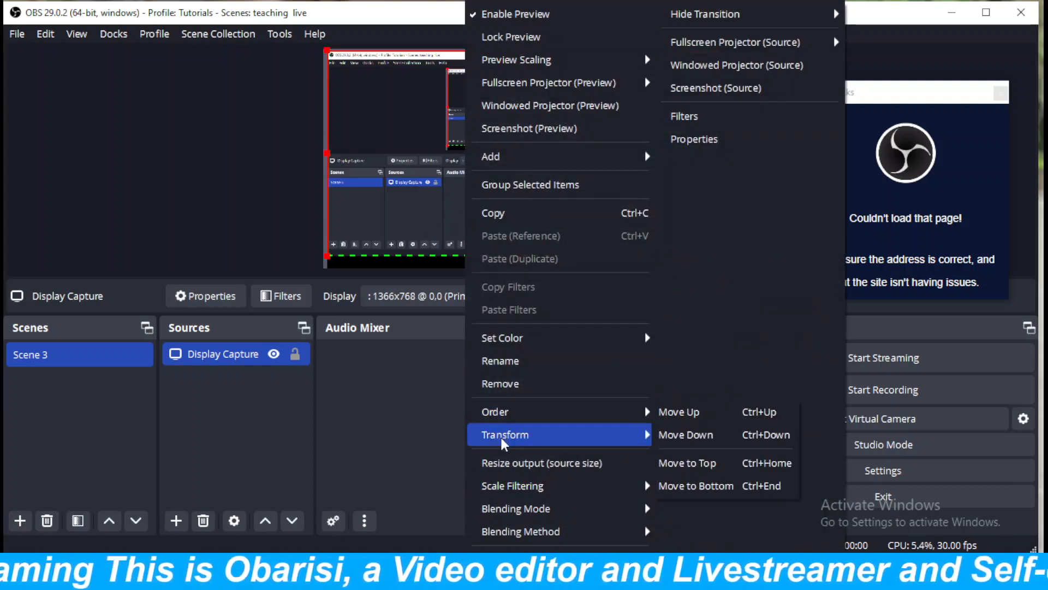
mouse_move(539, 440)
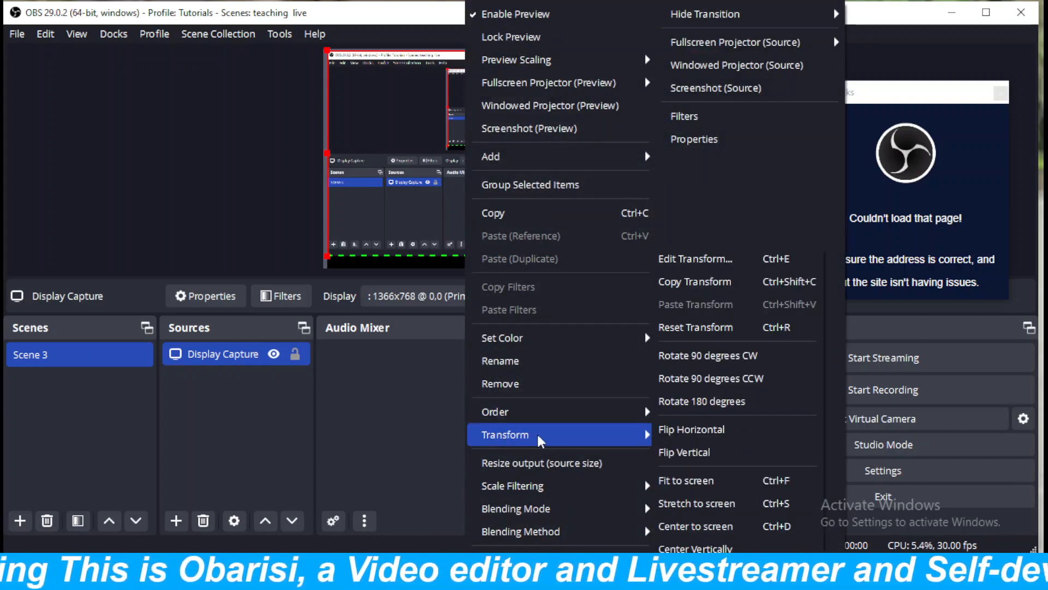
left_click(679, 480)
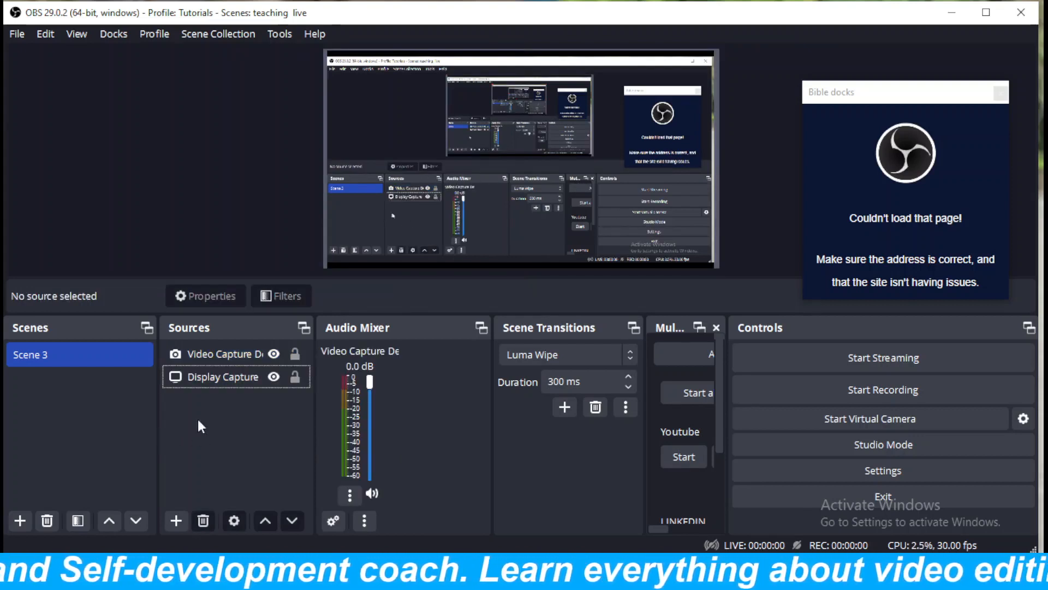
Remove the Video Capture Device source from Scene 3.
left_click(203, 355)
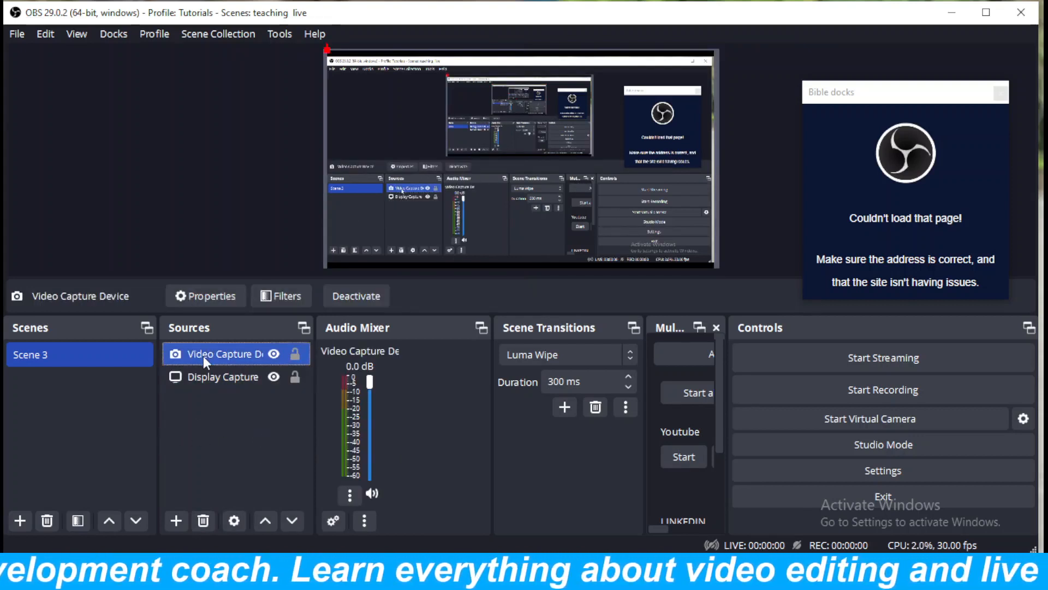
key("Delete")
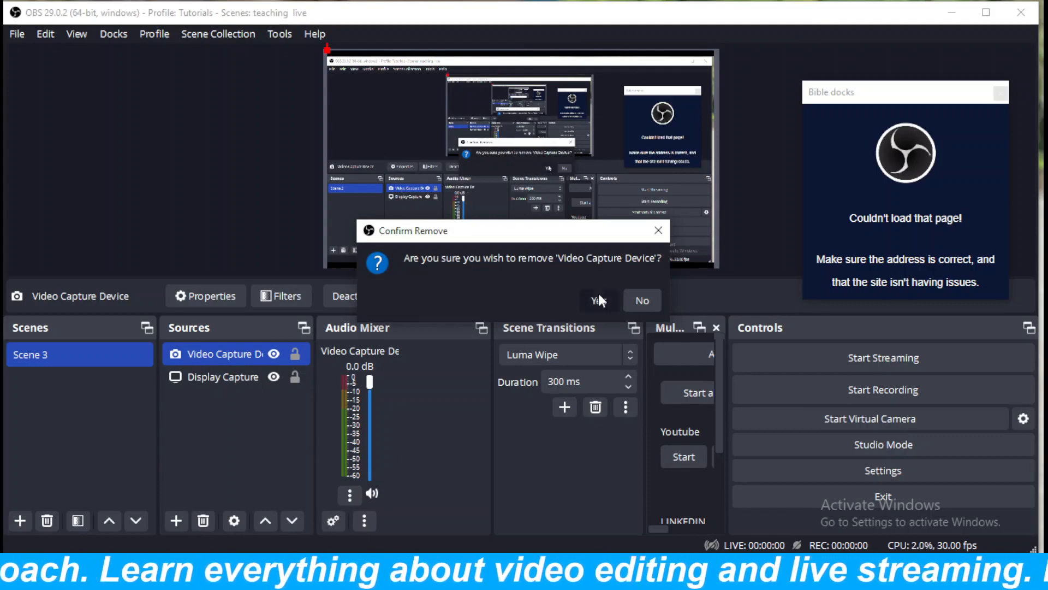
left_click(599, 296)
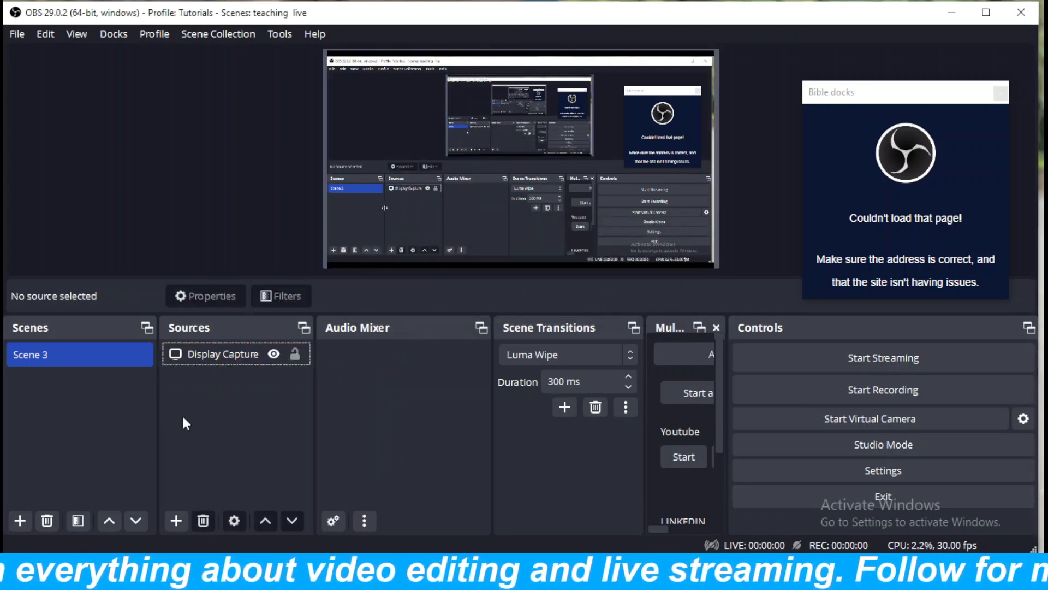
Add a new Audio Input Capture source to Scene 3 using the Microphone (USB Audio Device).
left_click(177, 521)
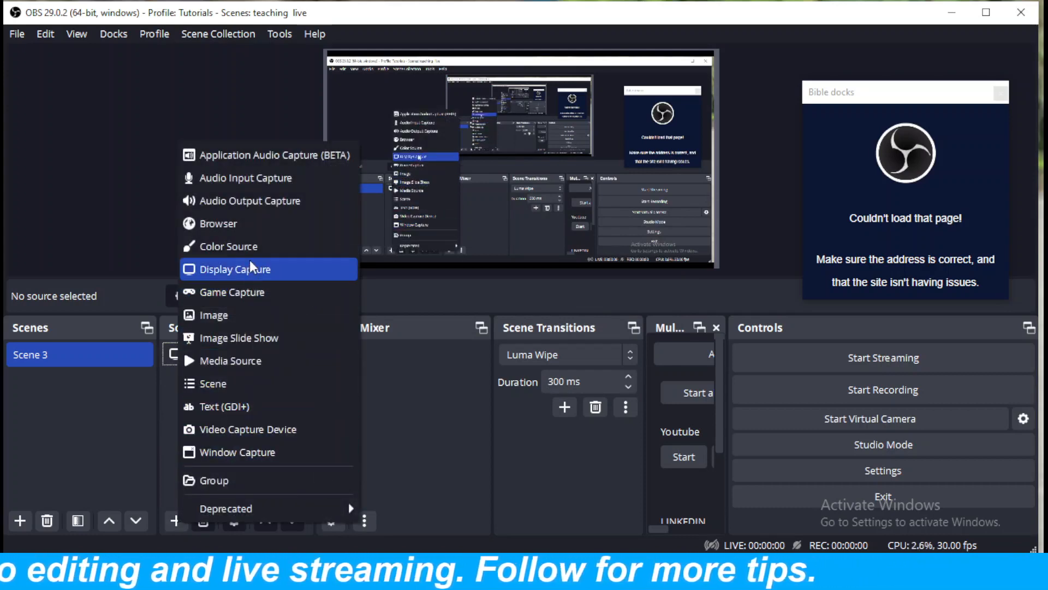
left_click(223, 178)
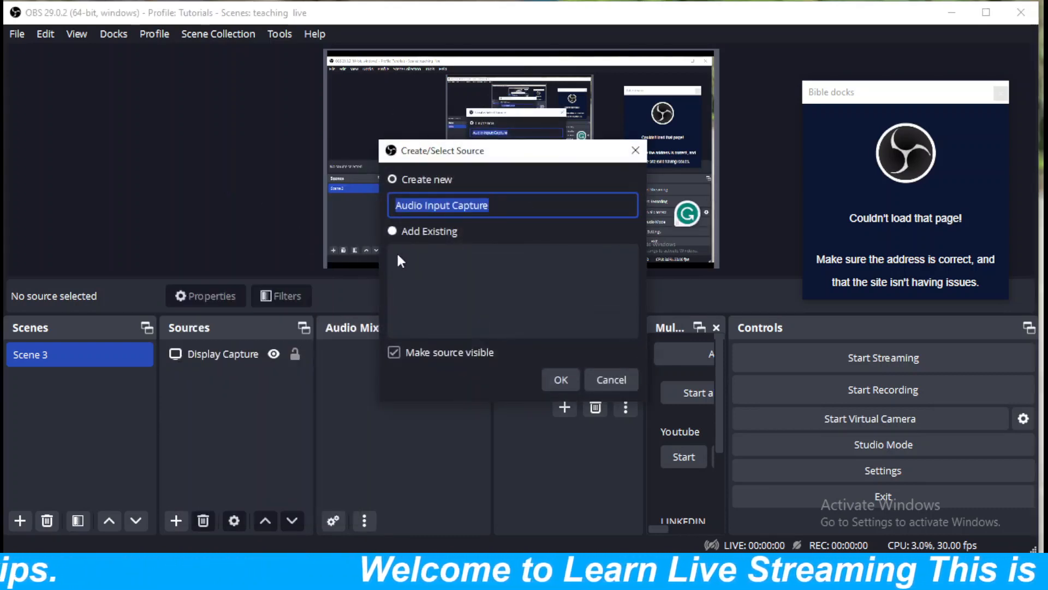
left_click(561, 380)
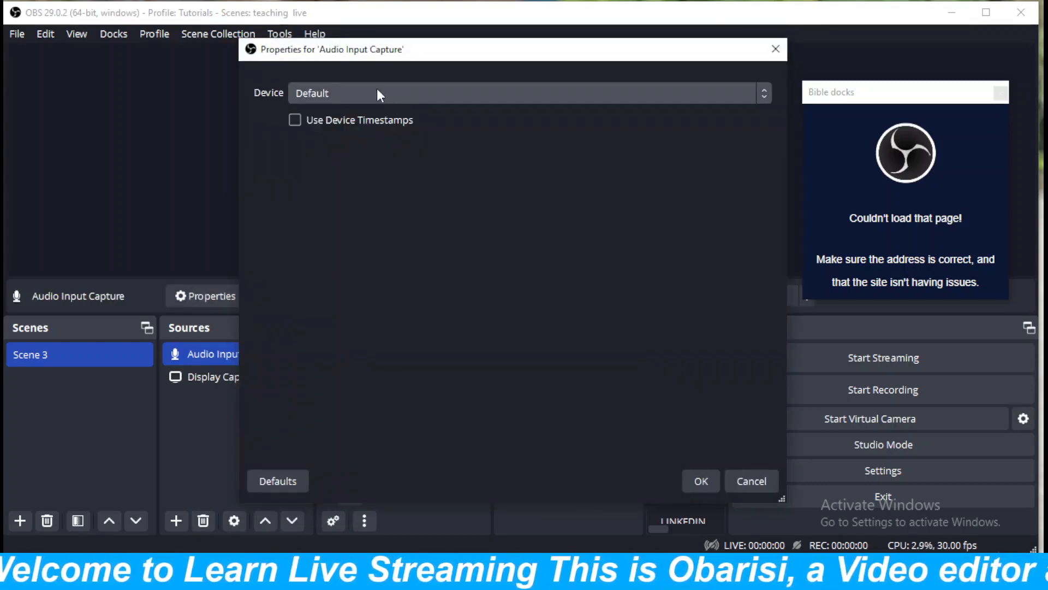
left_click(377, 92)
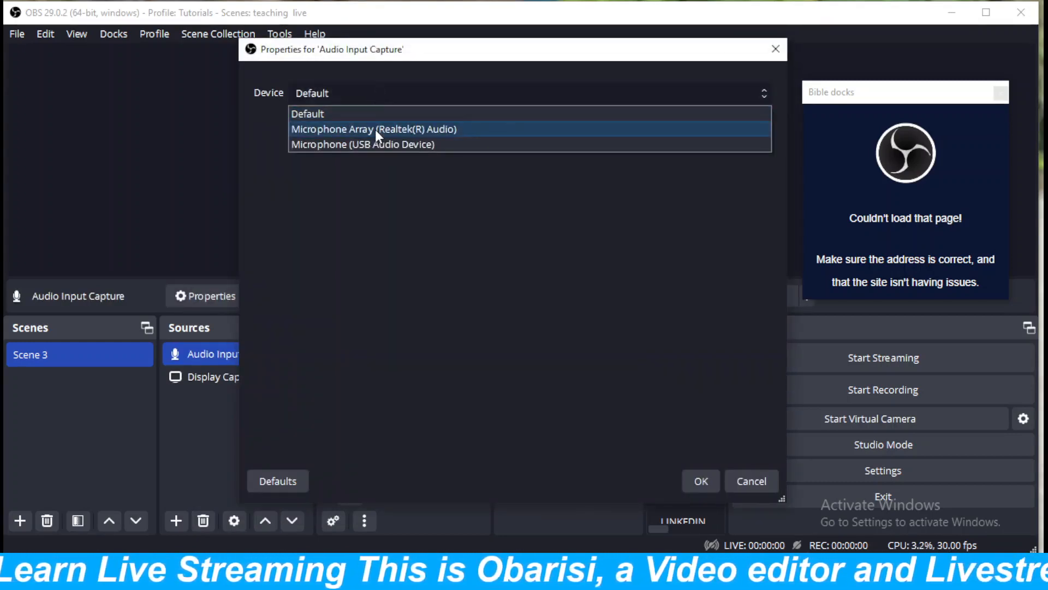
left_click(372, 144)
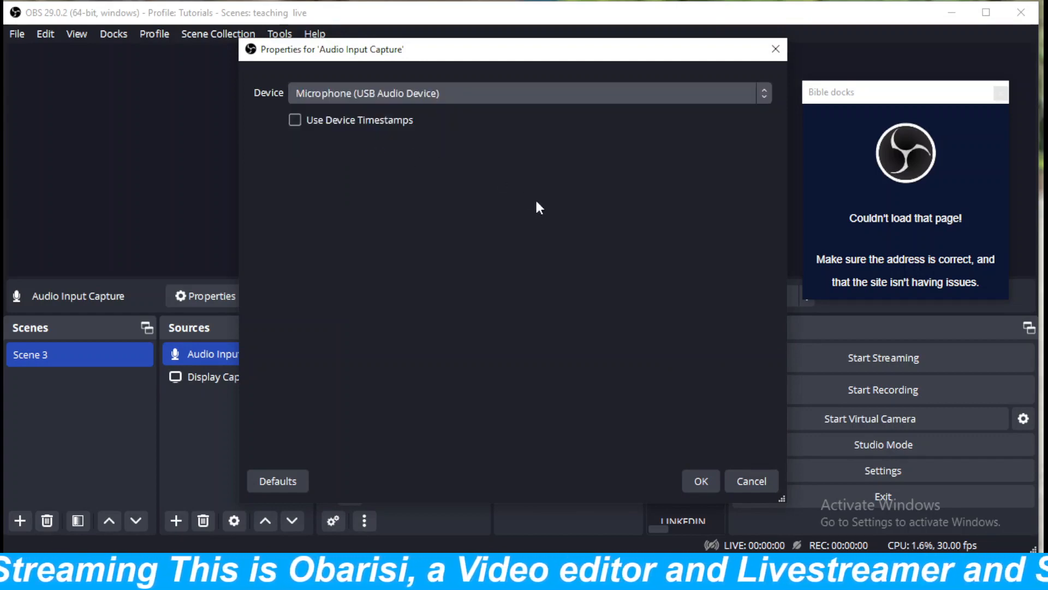
left_click(701, 481)
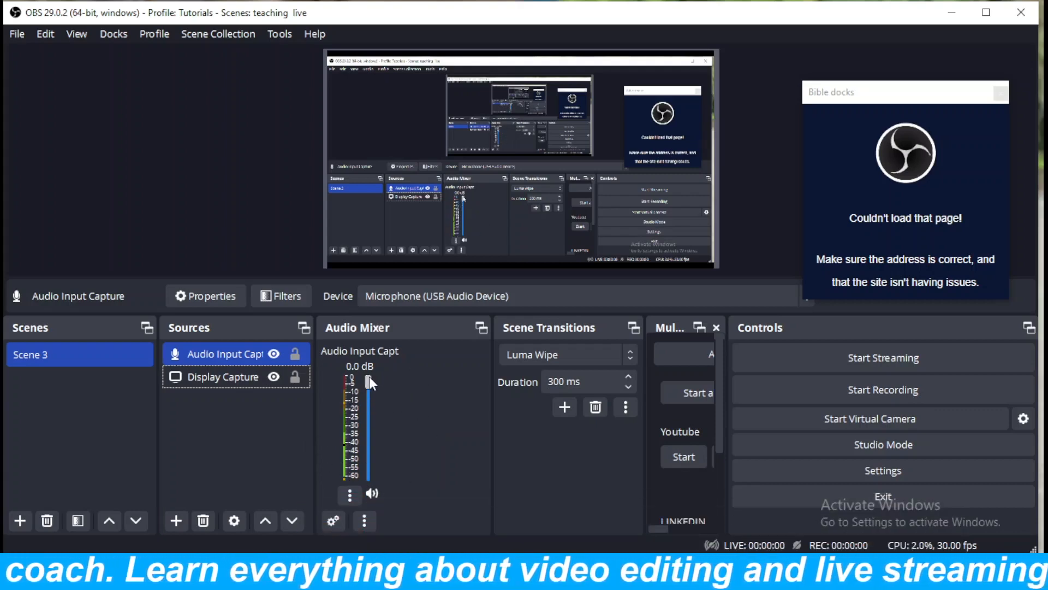
Lower the Audio Input Capture volume to -2.0 dB and widen the Multiple output dock.
mouse_move(368, 378)
left_mouse_down()
mouse_move(373, 453)
mouse_move(373, 374)
mouse_move(371, 419)
mouse_move(368, 391)
left_mouse_up()
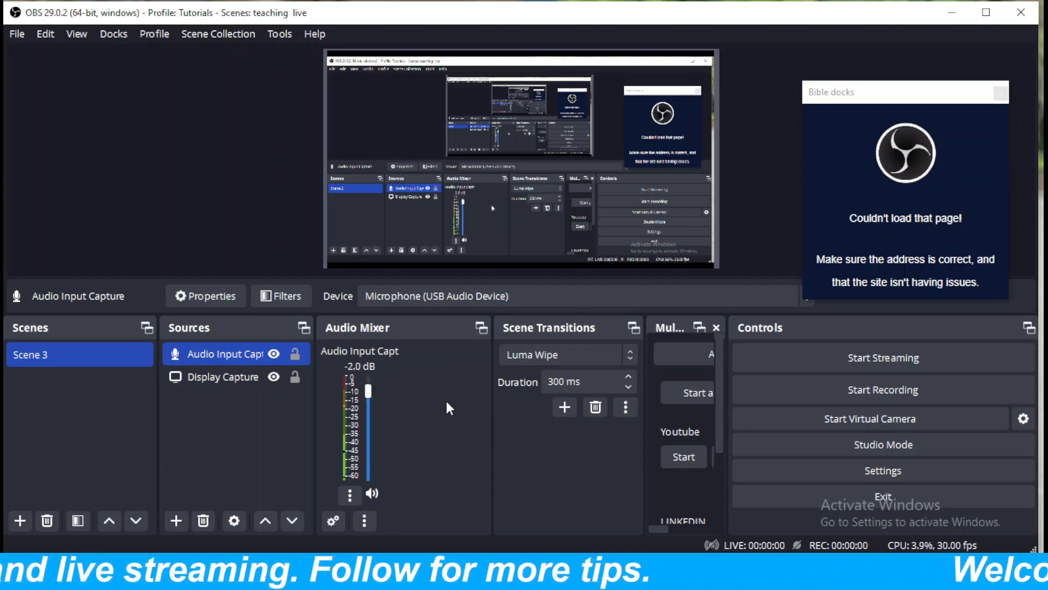
left_click(226, 377)
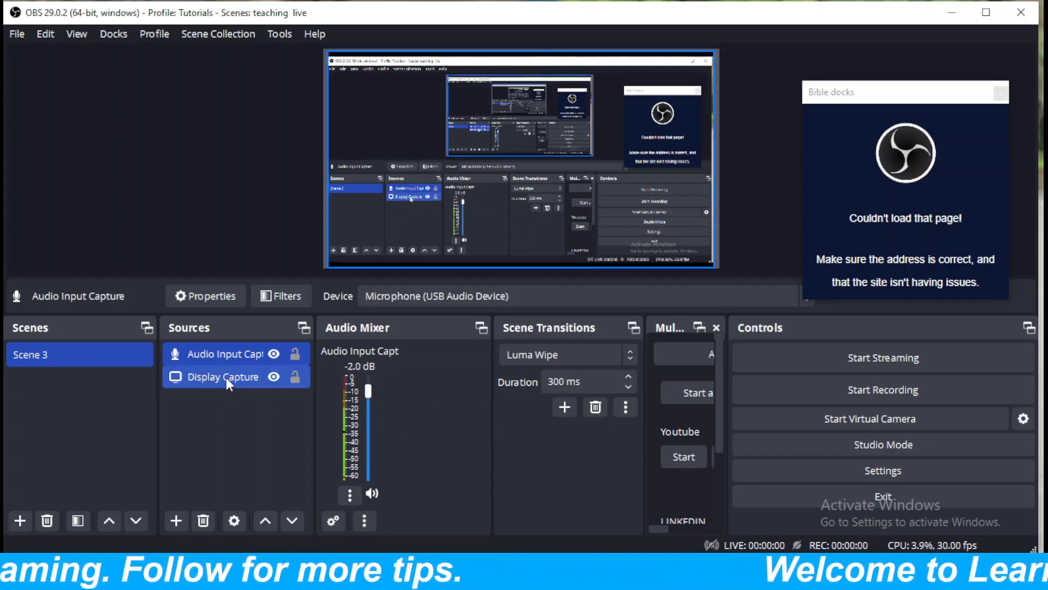
left_click(225, 378)
left_click(224, 358)
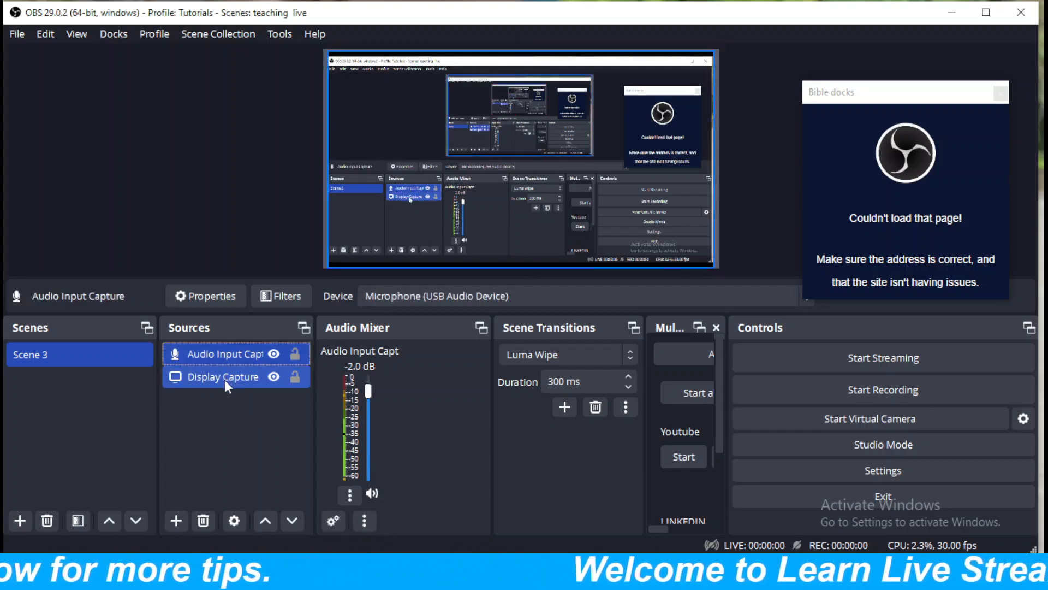
left_click(223, 407)
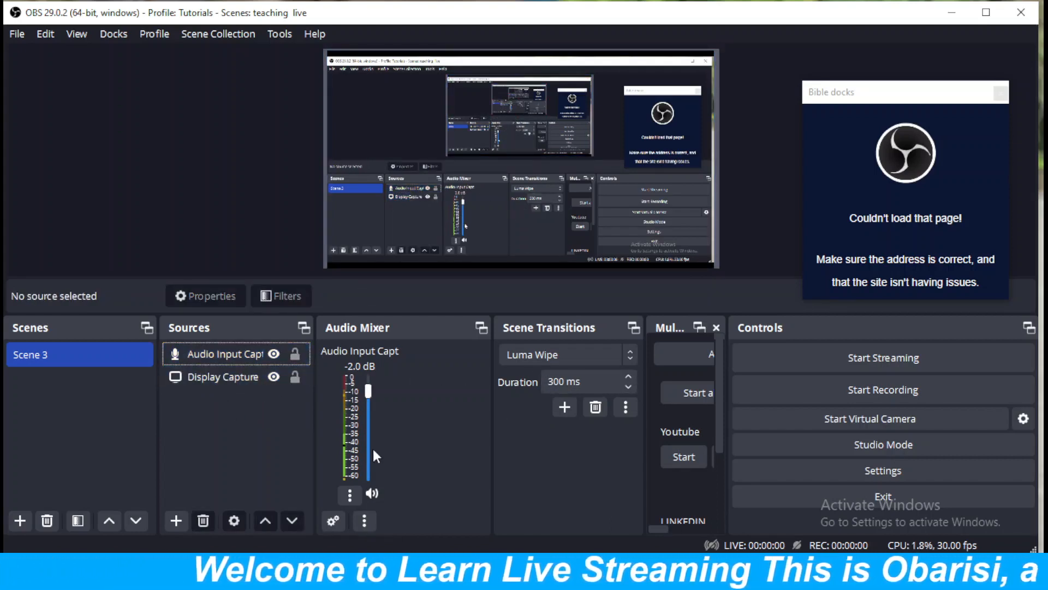
left_click_drag(645, 419, 562, 412)
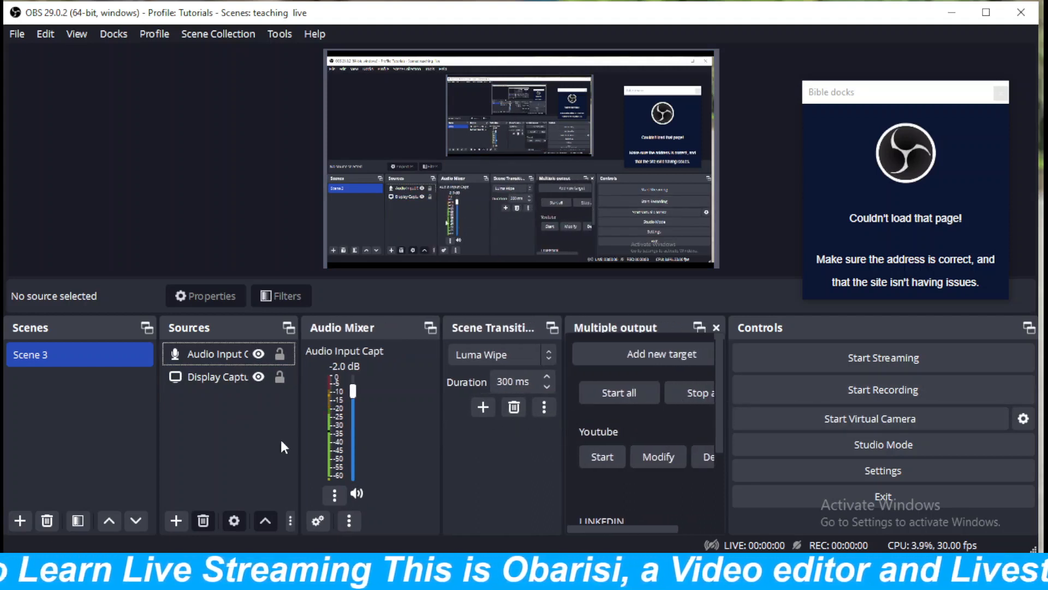
Create a Text (GDI+) source in Scene 3 with the Arial Regular font at size 256.
left_click(176, 520)
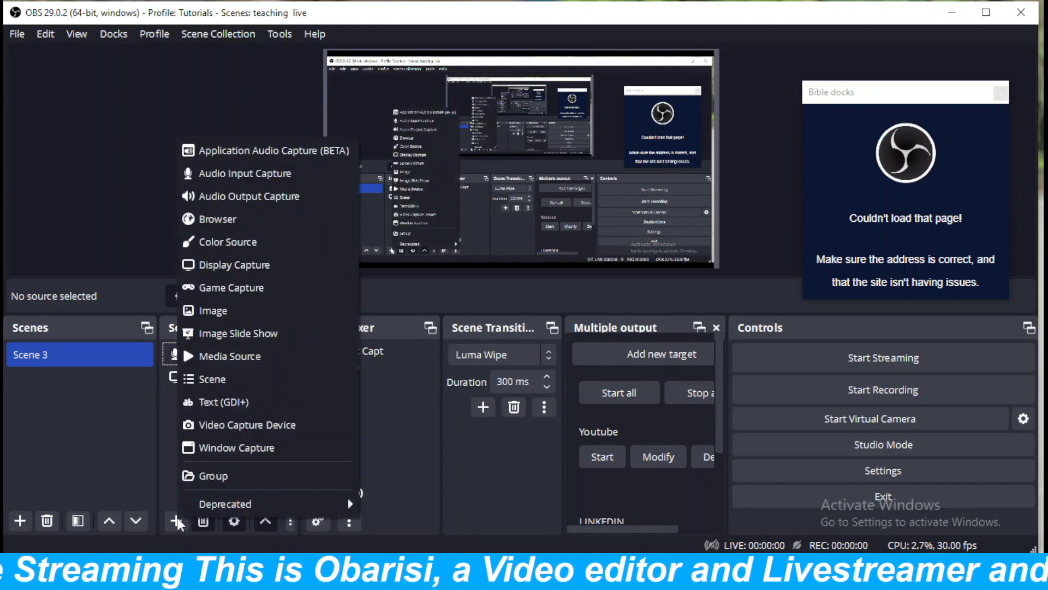
left_click(219, 400)
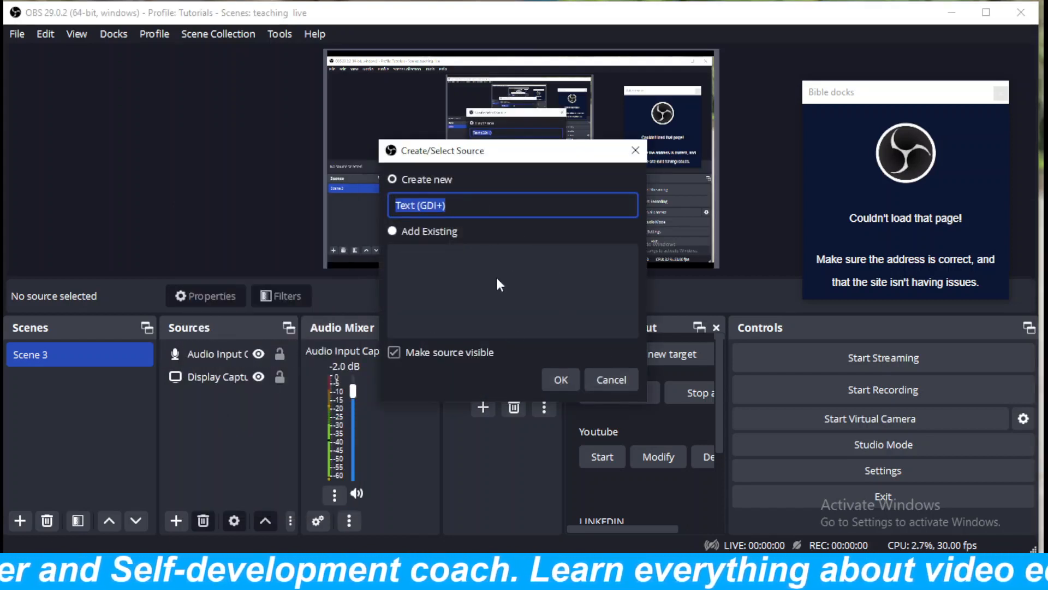
left_click(564, 379)
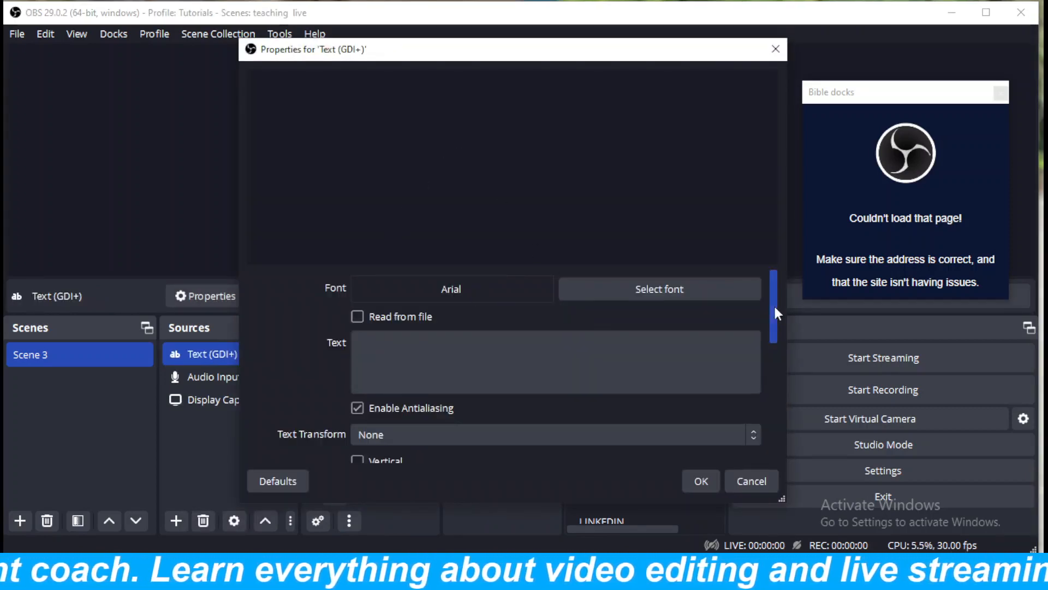
left_click_drag(775, 307, 776, 269)
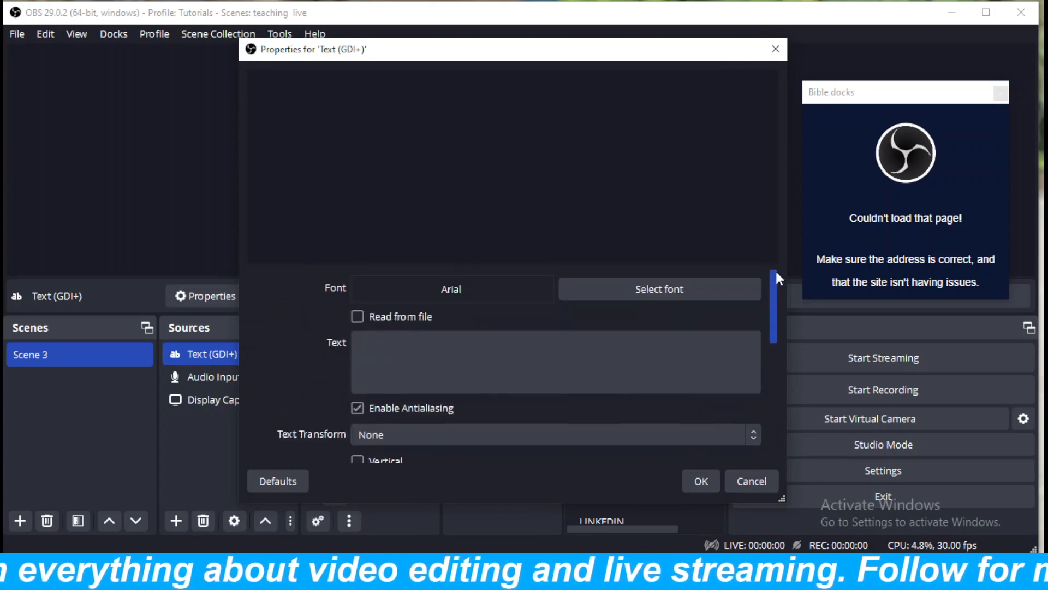
left_click(612, 285)
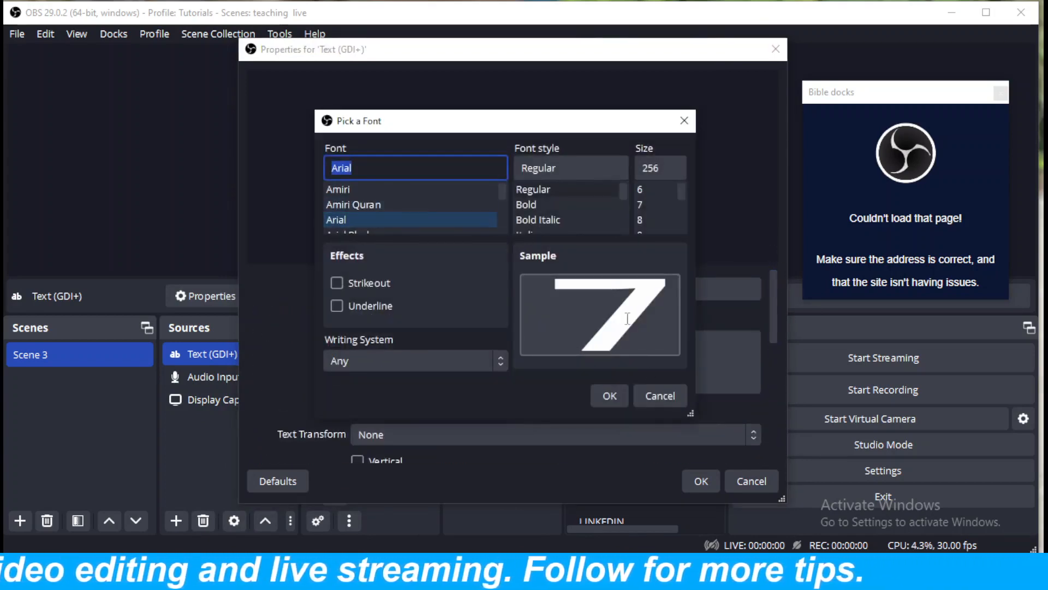
left_click(621, 395)
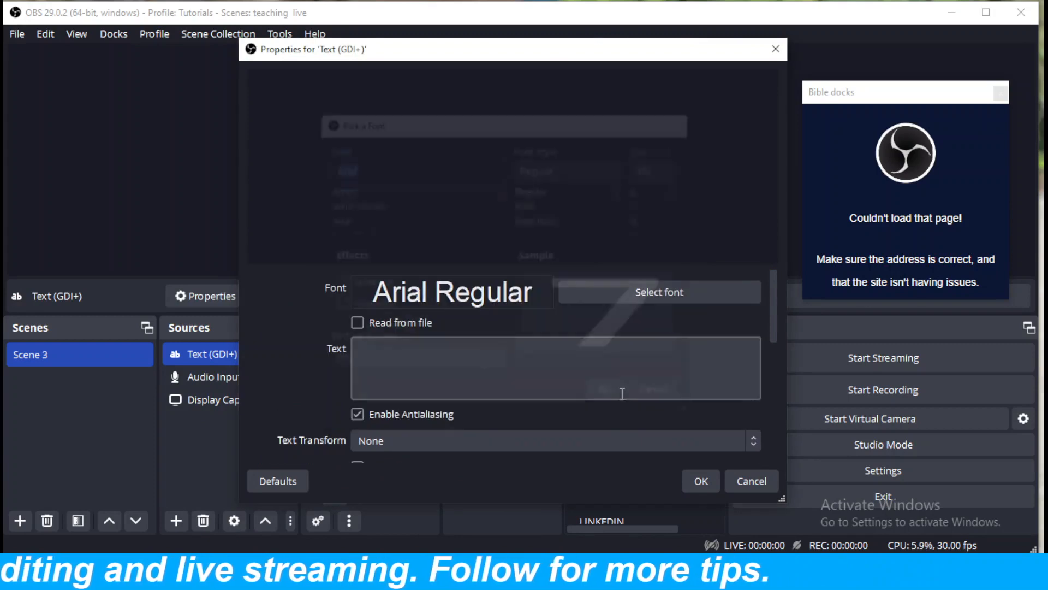
Enter TITLE as the text of the Text (GDI+) source and accept its properties.
left_click(498, 344)
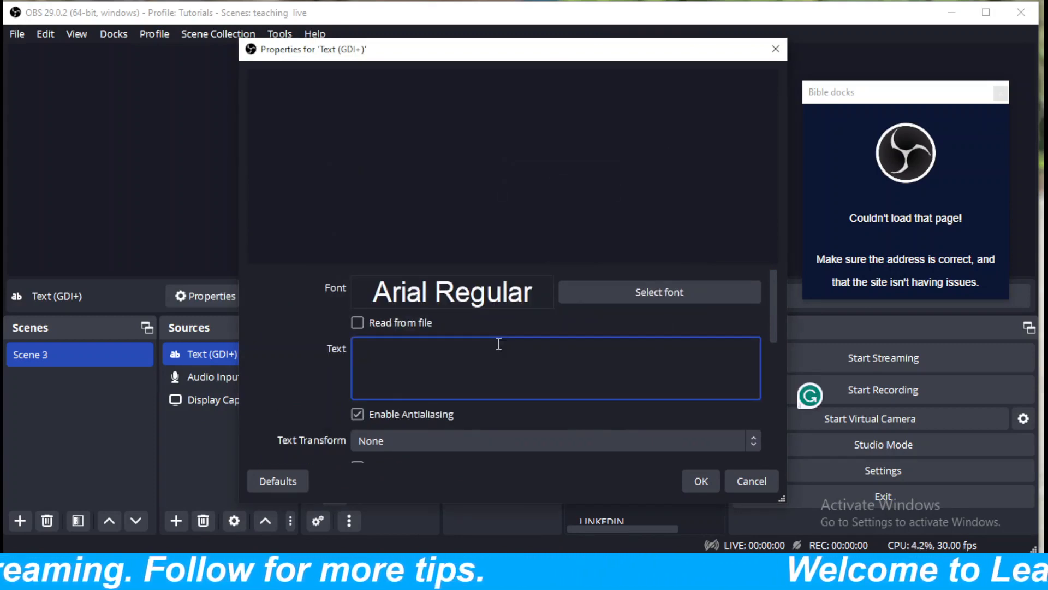
type("T")
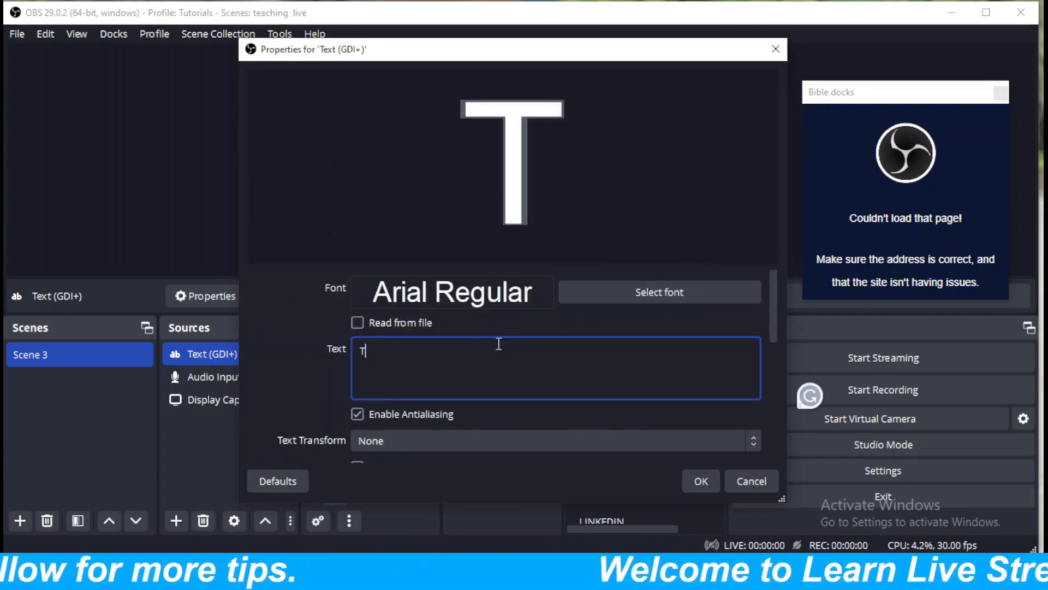
type("ITLE")
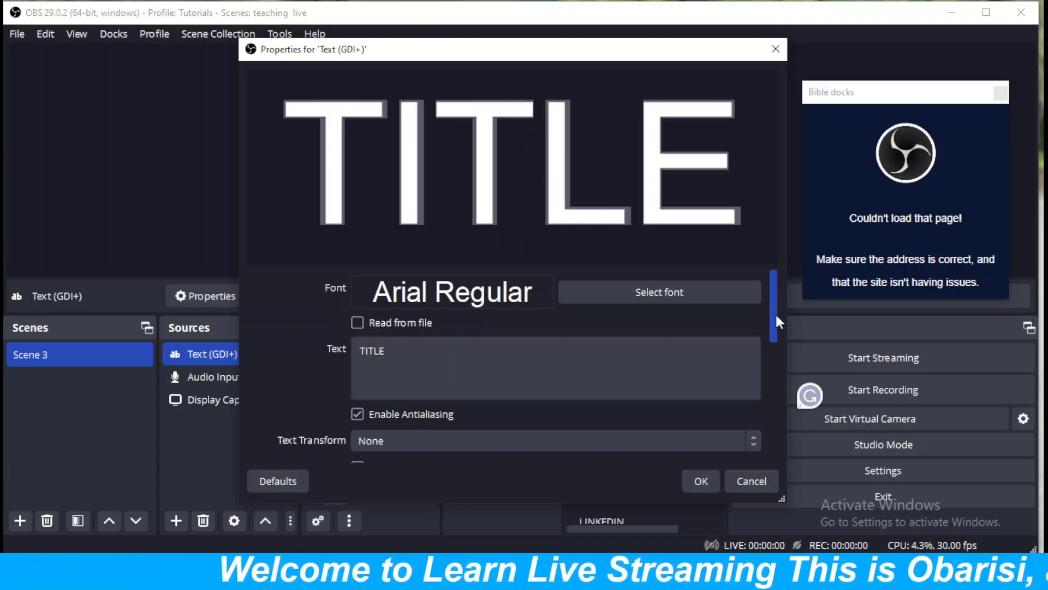
mouse_move(777, 315)
left_mouse_down()
mouse_move(782, 431)
mouse_move(775, 296)
mouse_move(779, 444)
mouse_move(780, 317)
left_mouse_up()
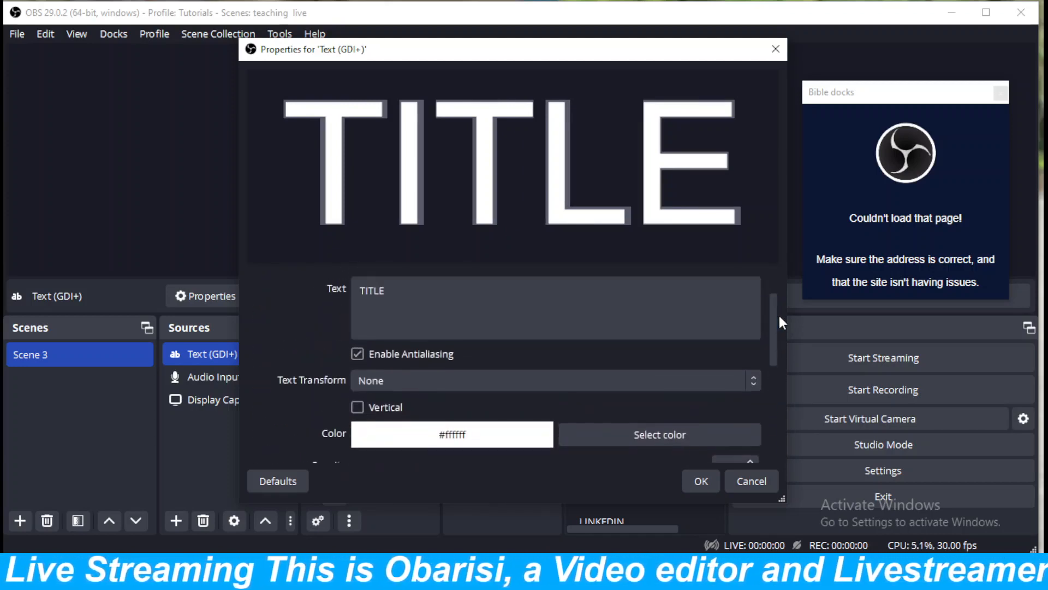
left_click(698, 480)
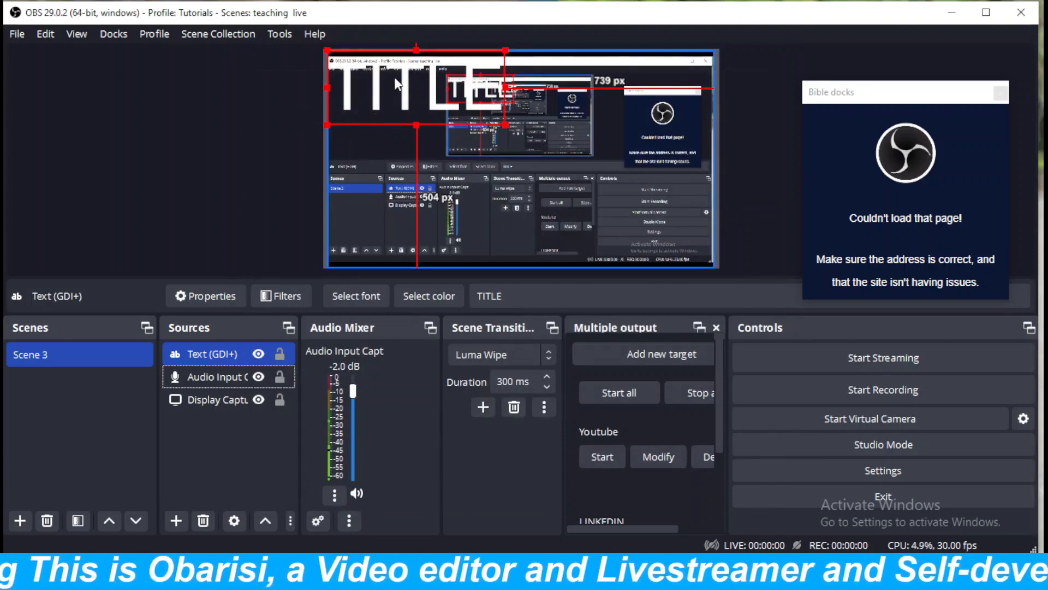
Move the TITLE text to the canvas's lower-left corner and shrink it, leaving about 661 px above and 1112 px to its right.
left_click_drag(394, 77, 390, 213)
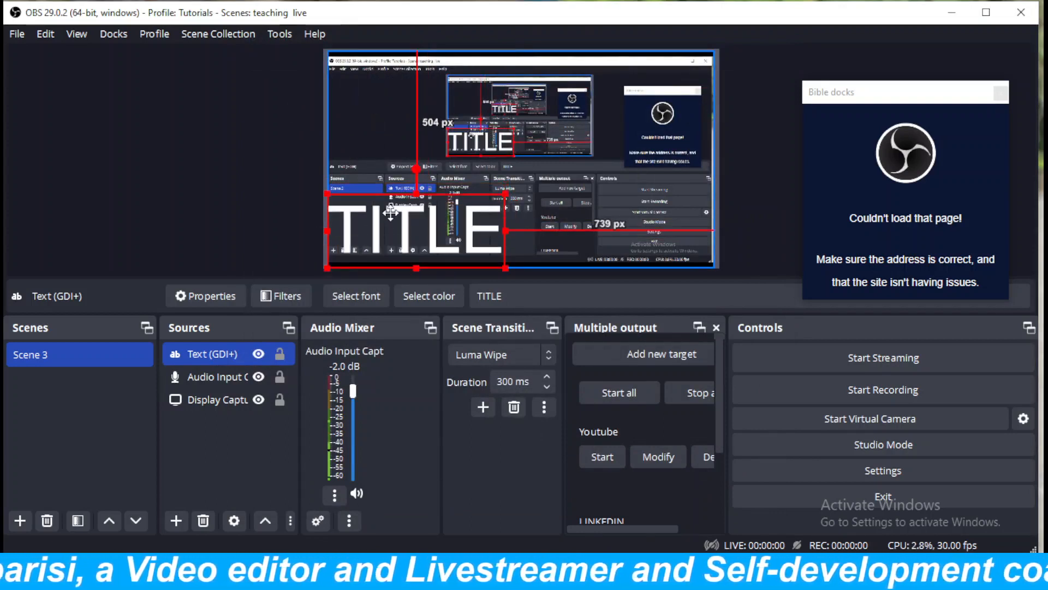
left_click_drag(504, 192, 379, 251)
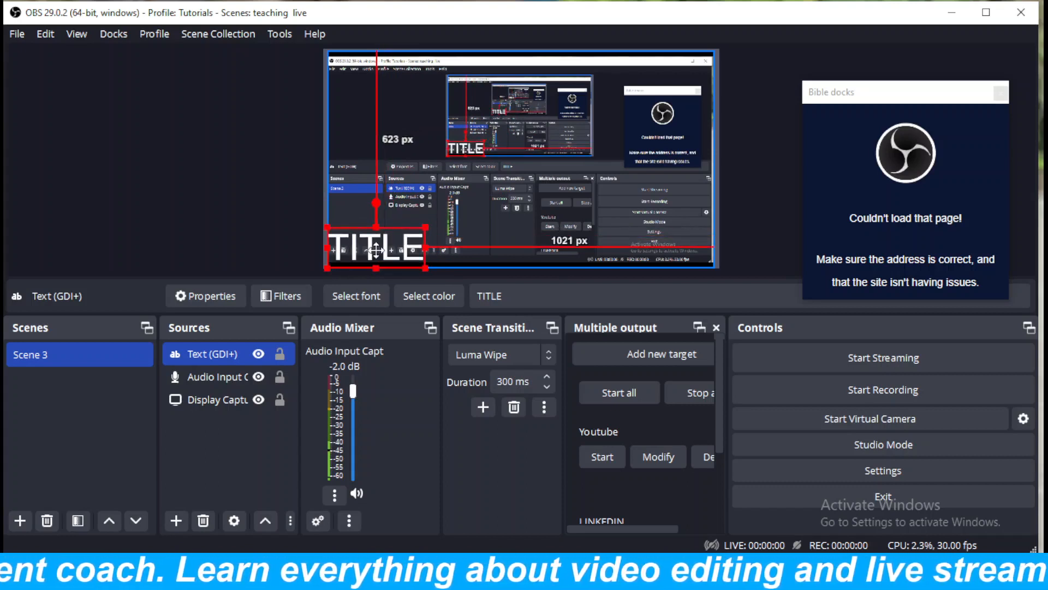
left_click(234, 434)
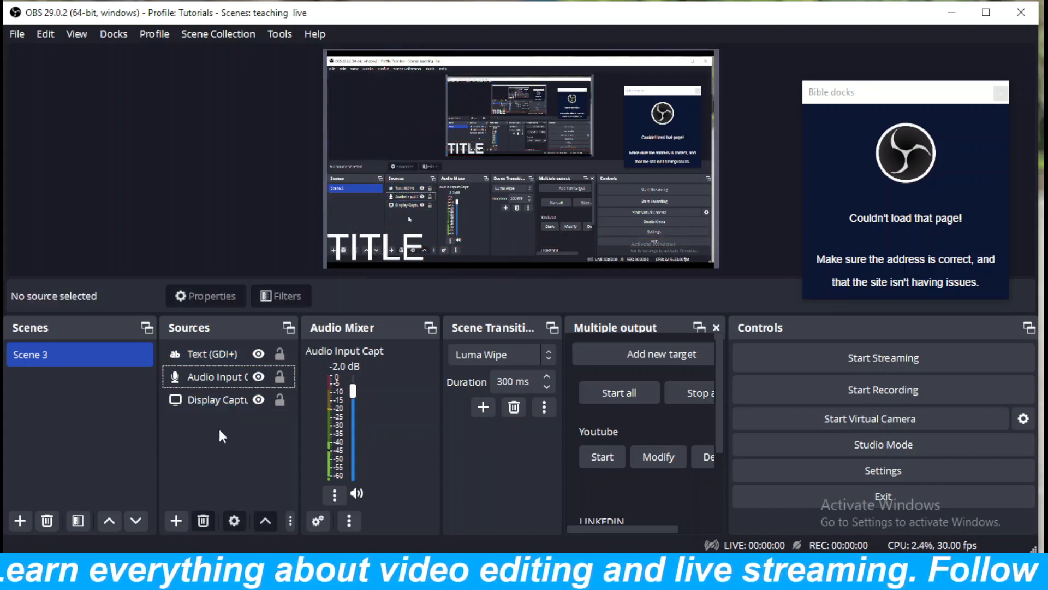
left_click(370, 254)
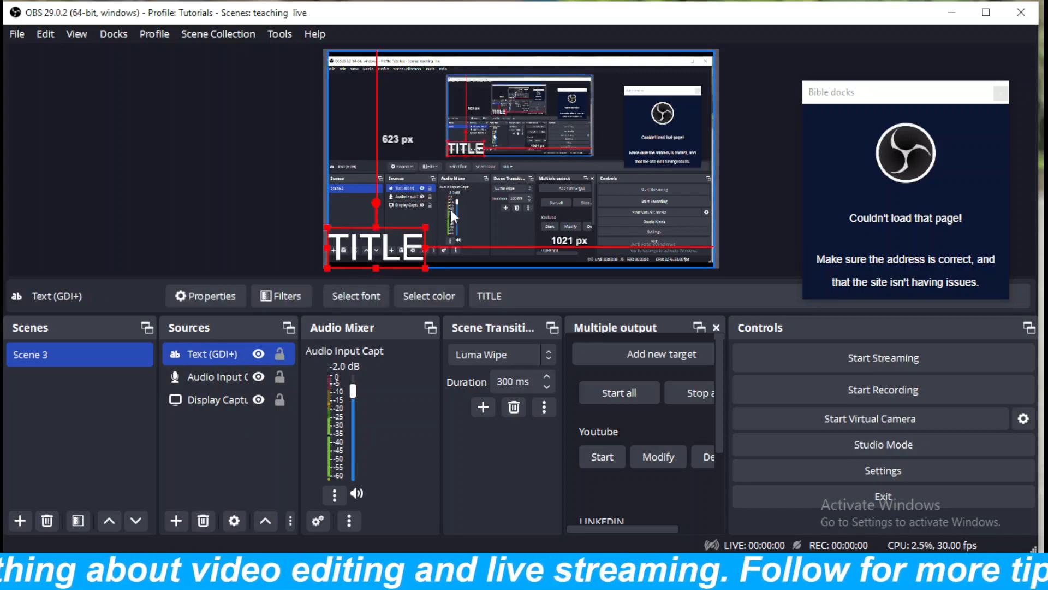
left_click_drag(428, 224, 400, 242)
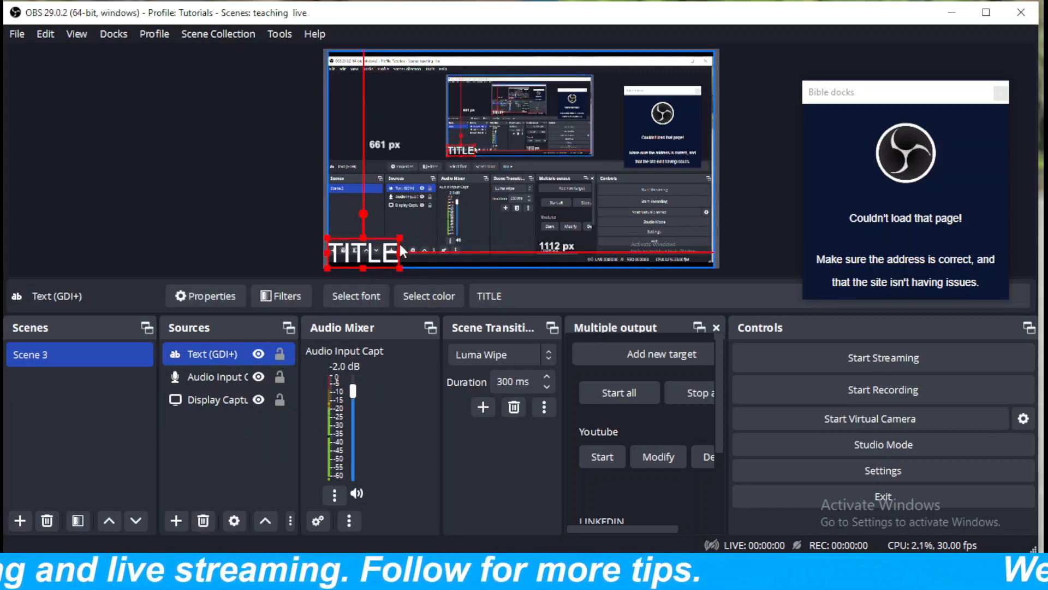
left_click(194, 436)
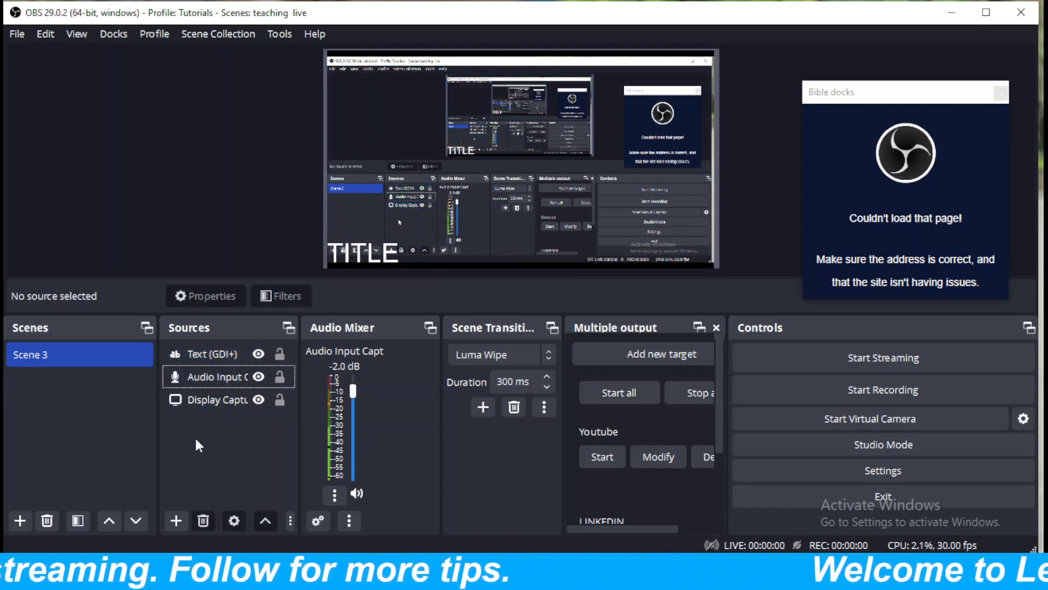
left_click(204, 354)
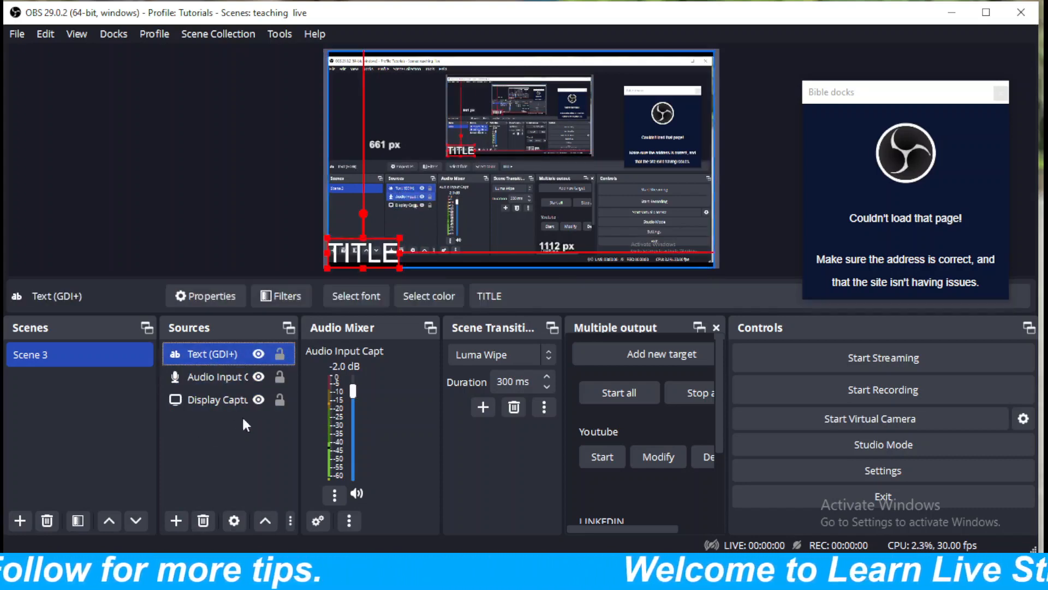
left_click(228, 459)
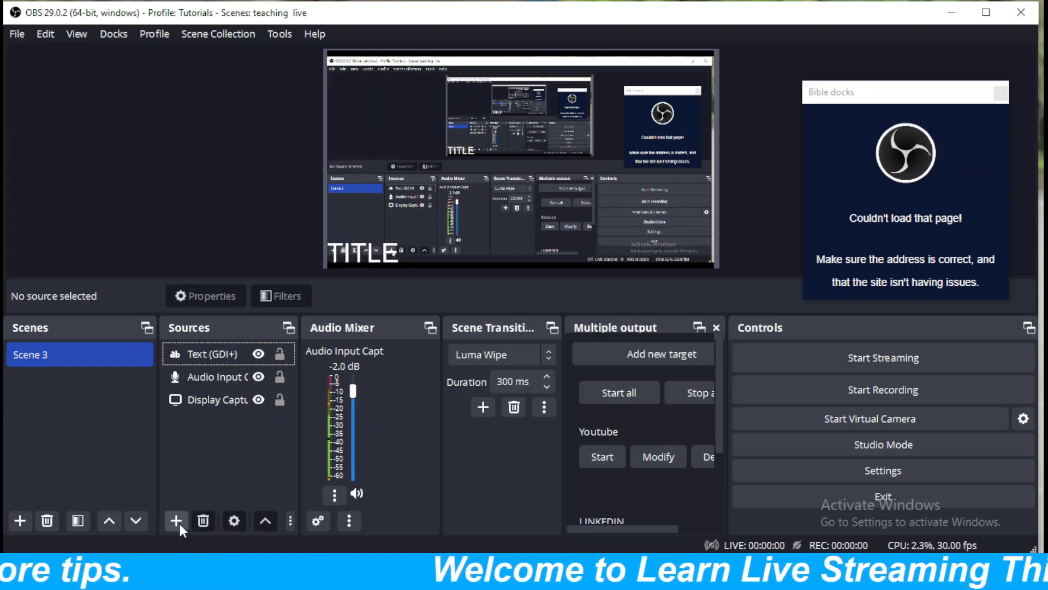
Create a Color Source in Scene 3 with the colour #55ffff and accept its properties.
left_click(176, 521)
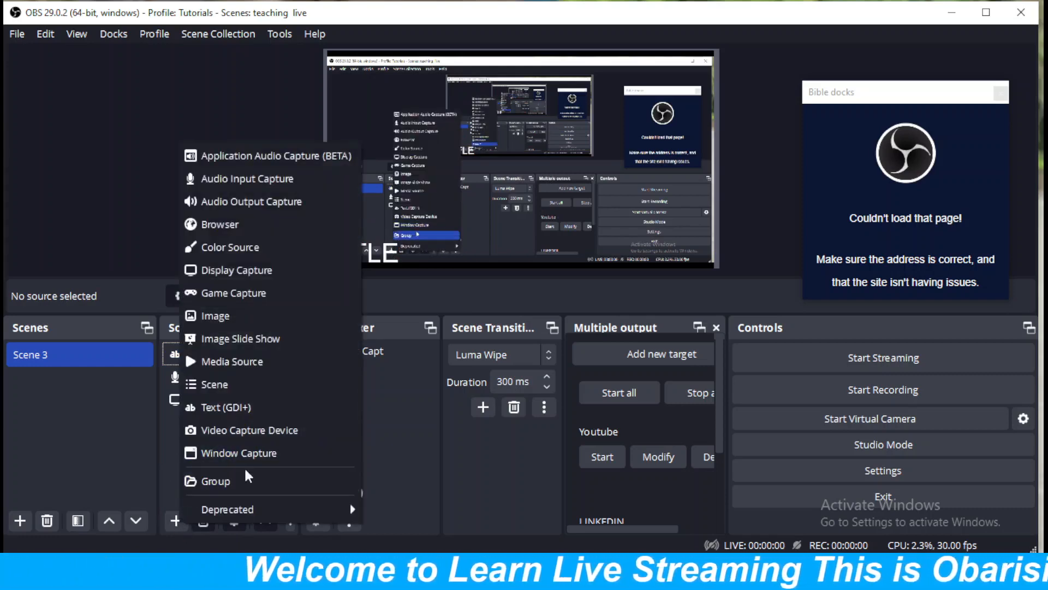
left_click(227, 247)
left_click(565, 376)
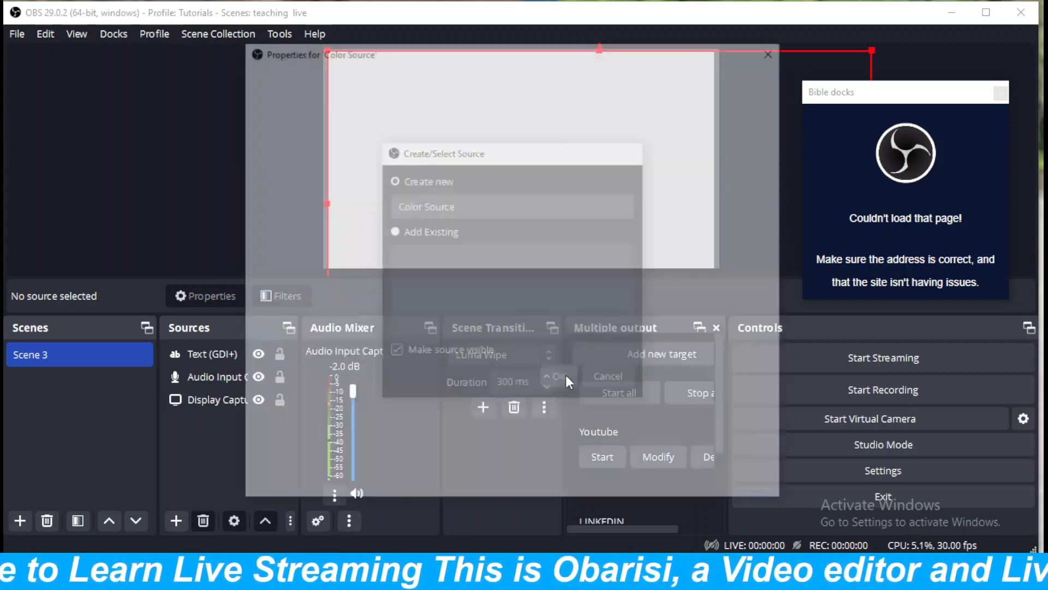
left_click(643, 296)
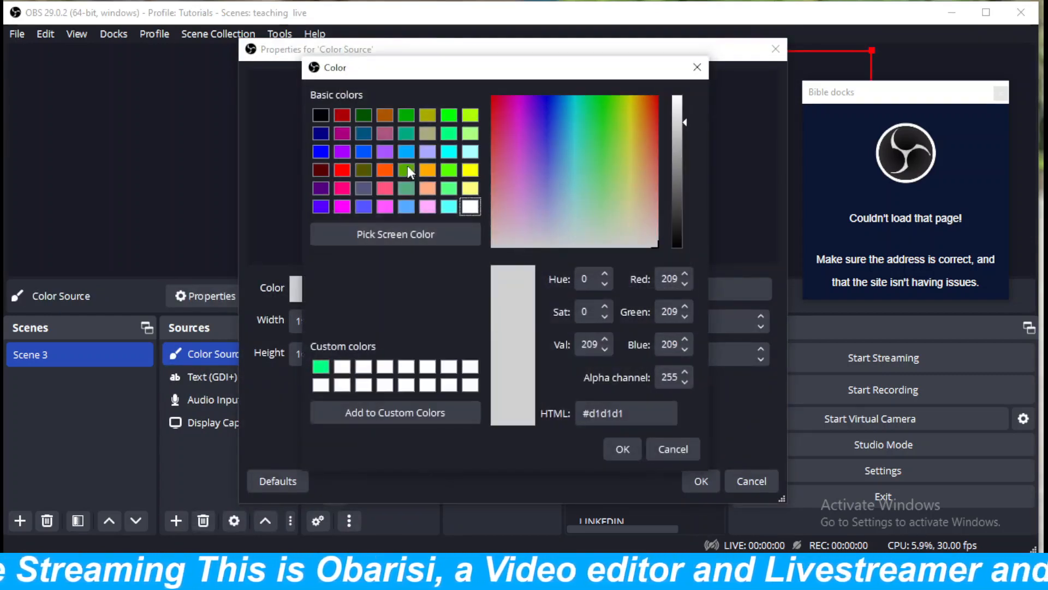
left_click(445, 208)
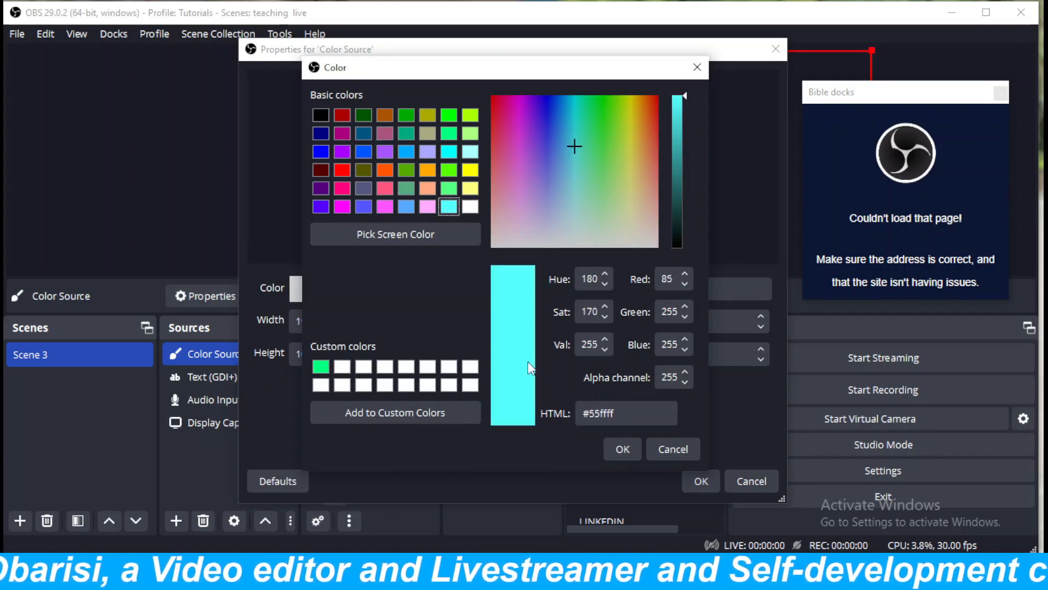
left_click(621, 449)
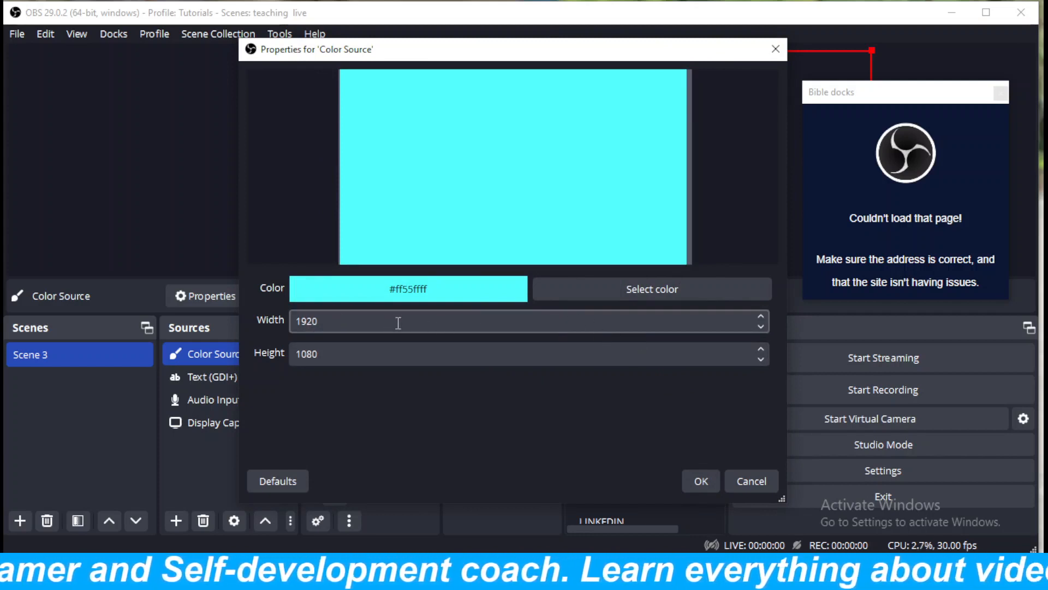
left_click(699, 482)
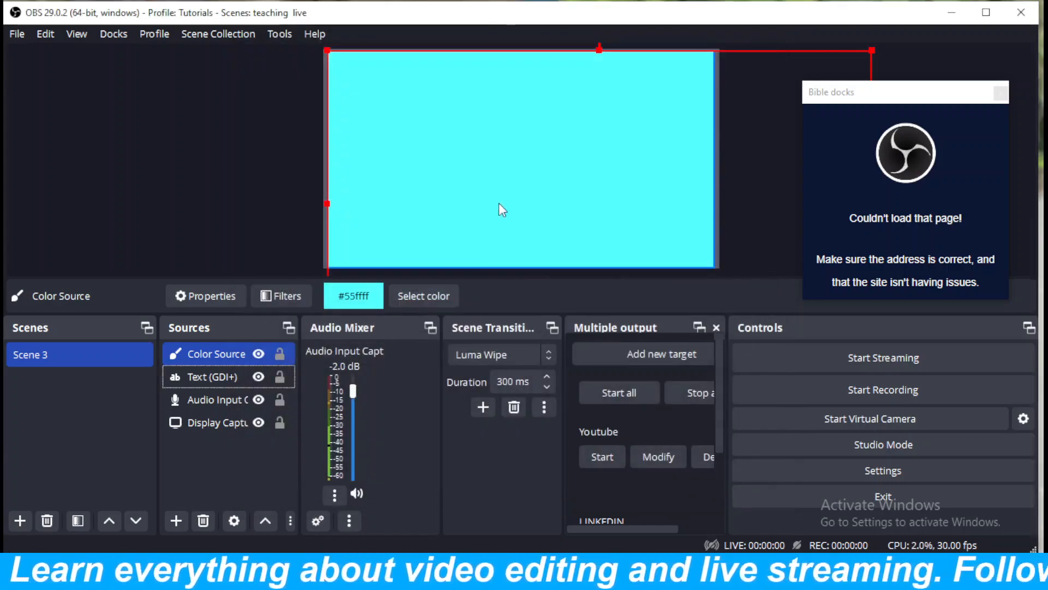
Lock the Text (GDI+), Audio Input Capture and Display Capture sources, leaving the Color Source unlocked.
right_click(417, 169)
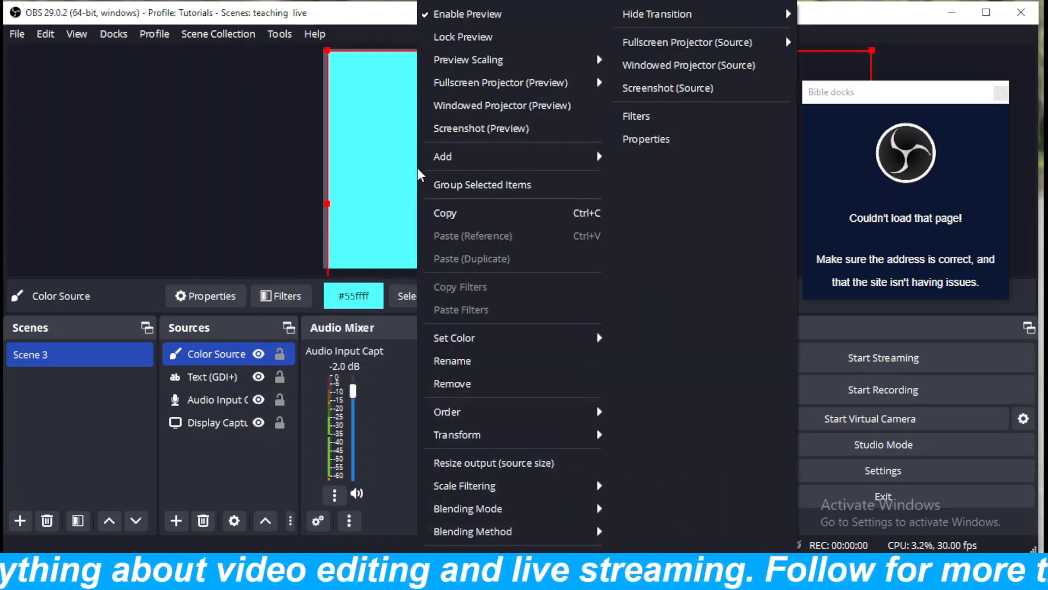
left_click(360, 162)
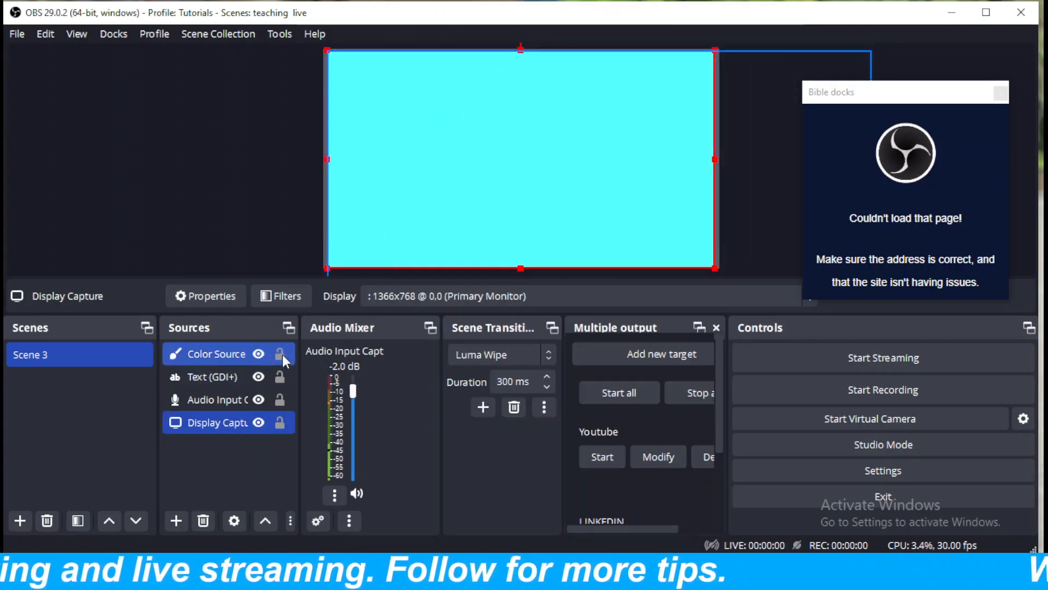
left_click(280, 376)
left_click(280, 400)
left_click(280, 420)
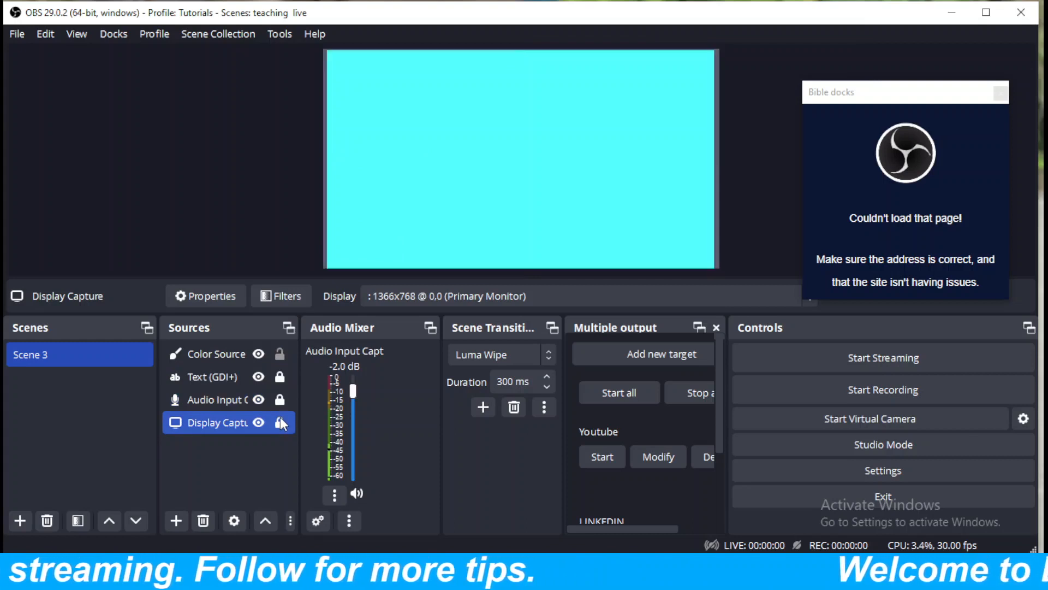
Squash the Color Source into a thin horizontal band along the canvas's lower edge, leaving about 660 px above it.
left_click(513, 97)
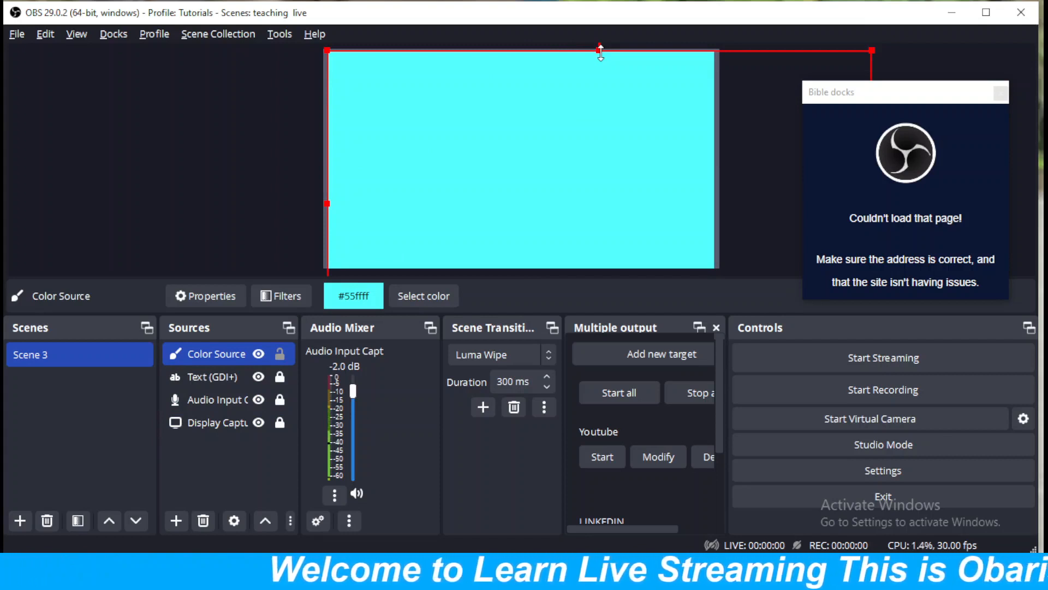
left_click_drag(600, 52, 579, 135)
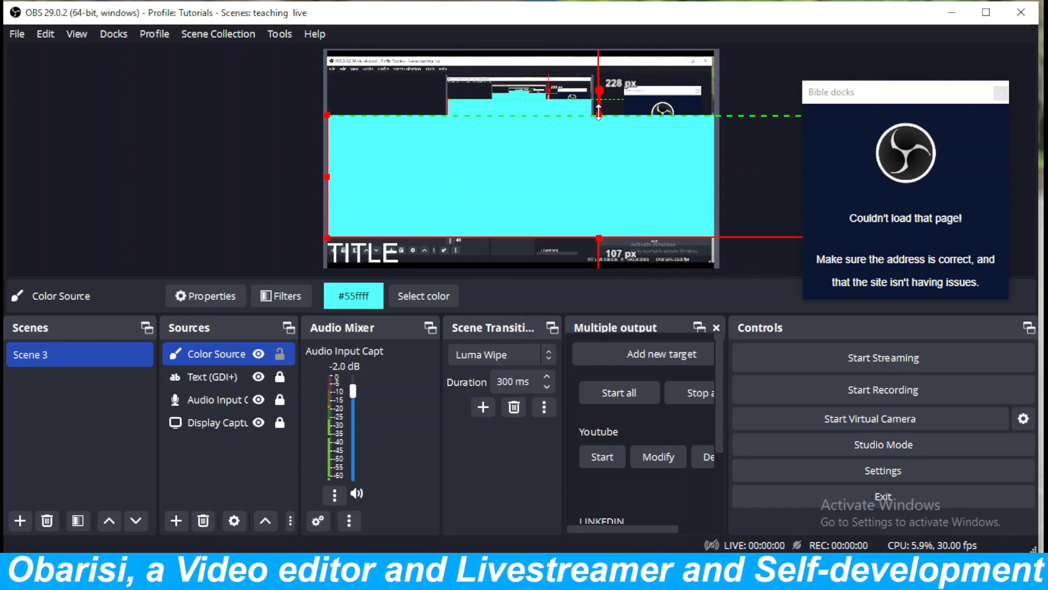
left_click_drag(599, 112, 598, 208)
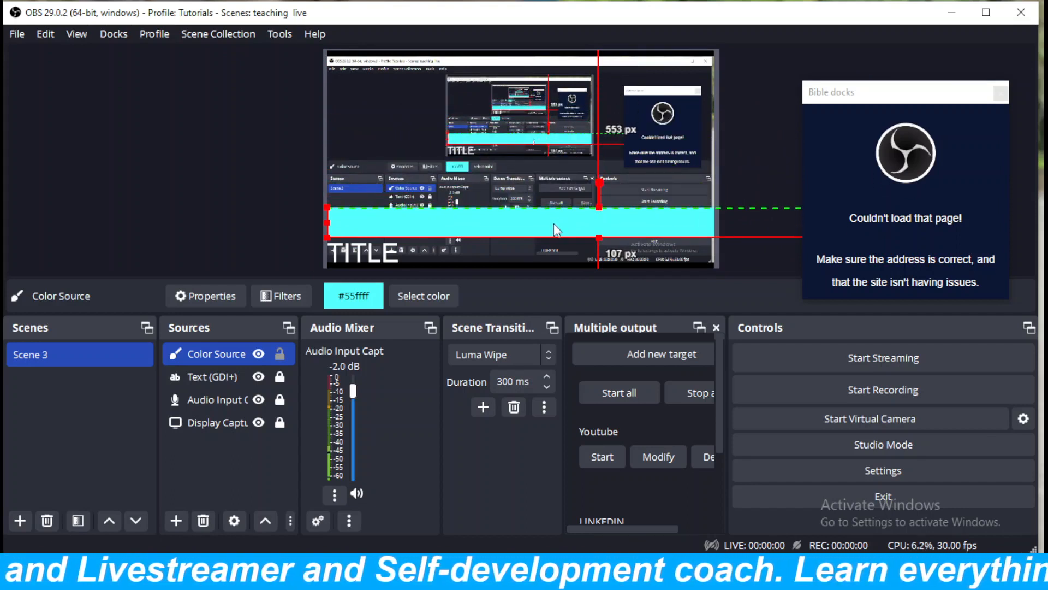
left_click_drag(549, 233, 548, 247)
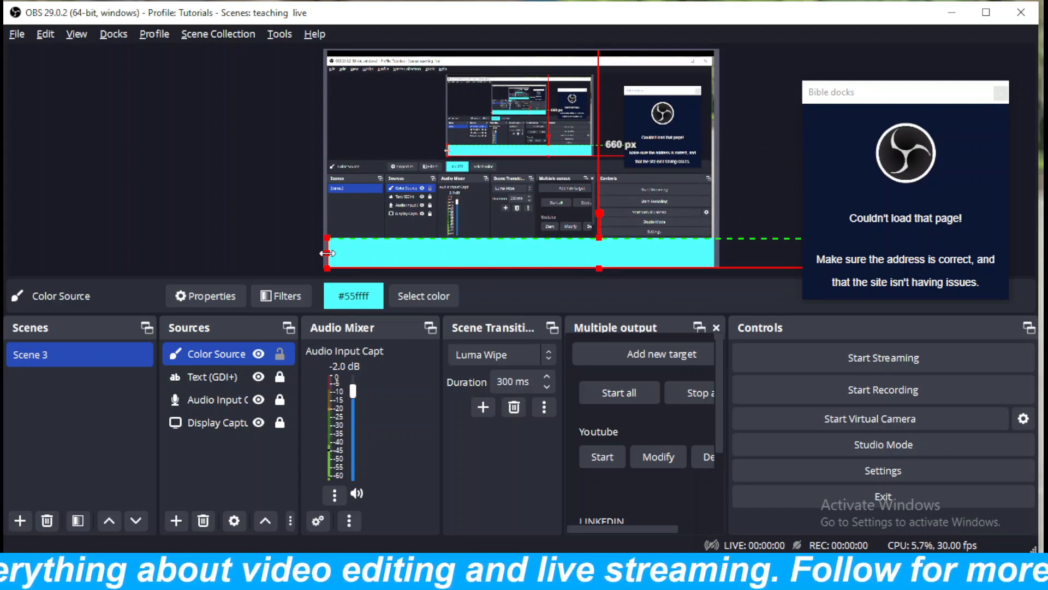
Narrow the Color Source band and place it over the title in the canvas's lower-left corner, leaving about 1072 px to its right.
left_click_drag(327, 253, 630, 267)
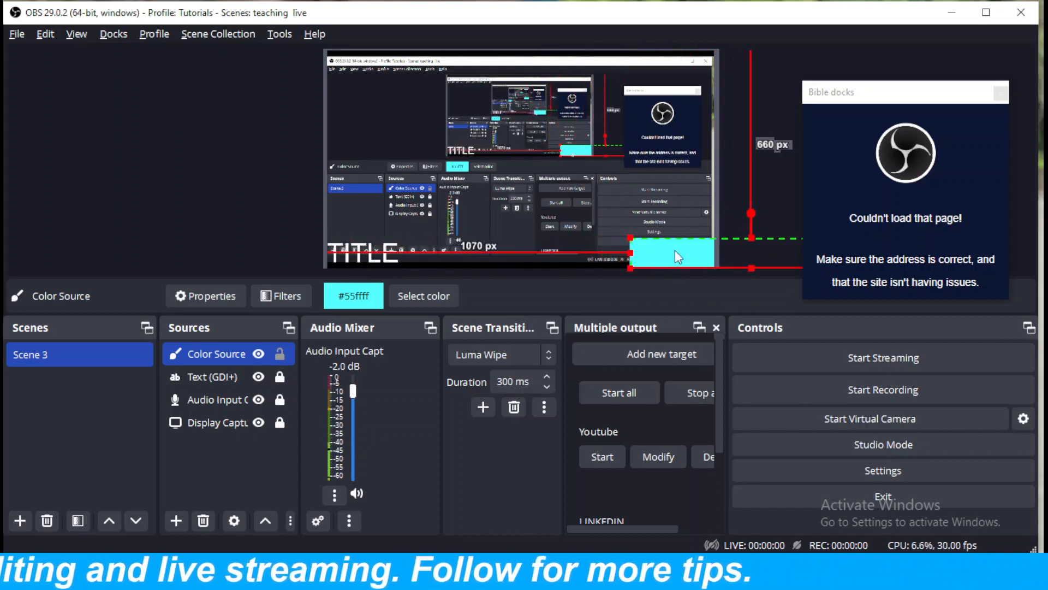
left_click_drag(720, 254, 420, 249)
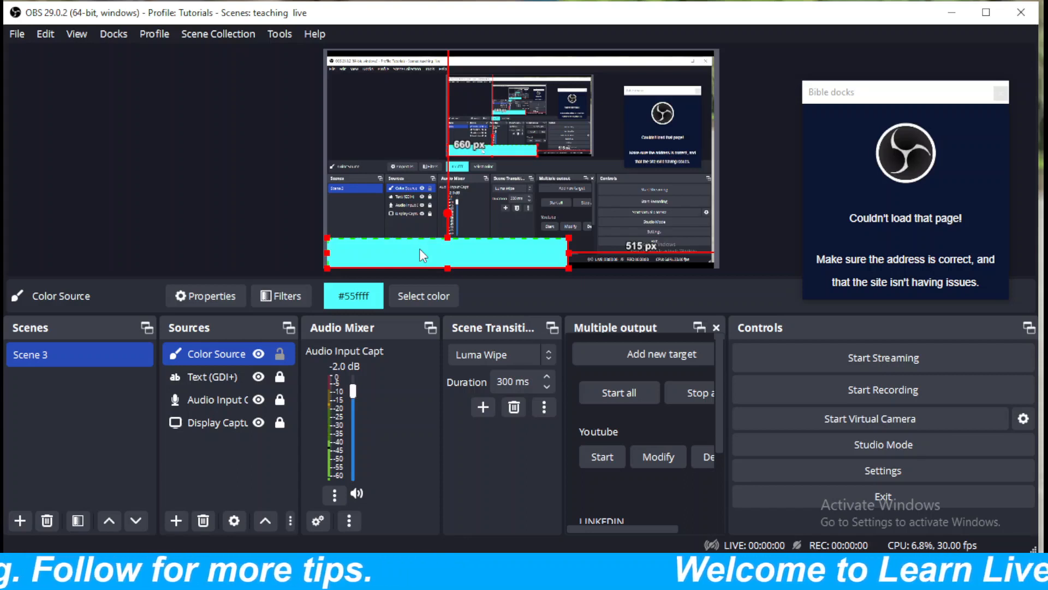
key("alt")
left_click_drag(569, 252, 410, 268)
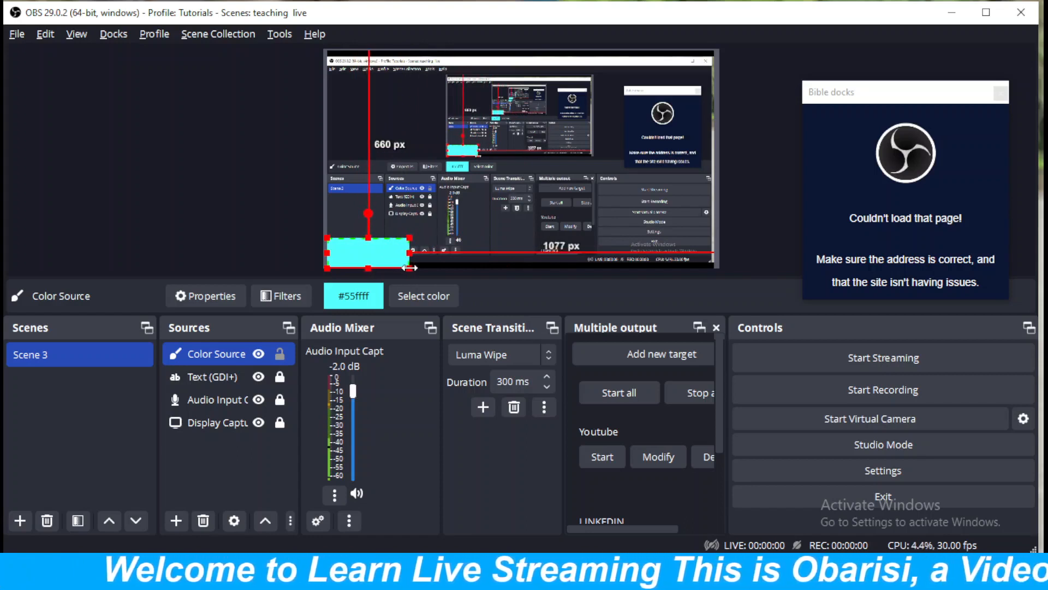
Reorder the sources so the Color Source sits directly below Text (GDI+), behind the TITLE text.
left_click(191, 449)
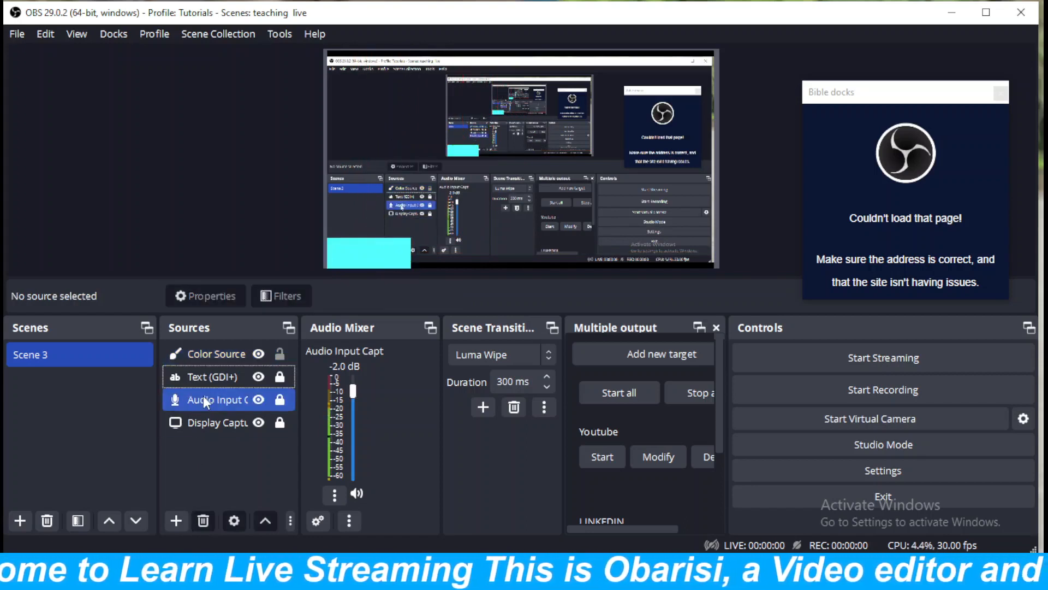
left_click(206, 377)
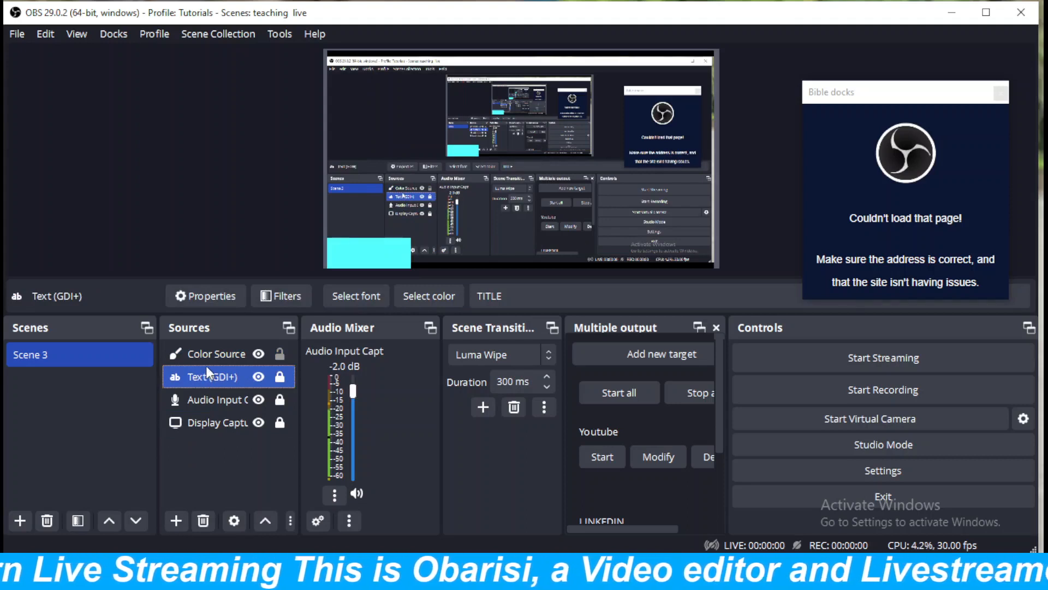
left_click(198, 355)
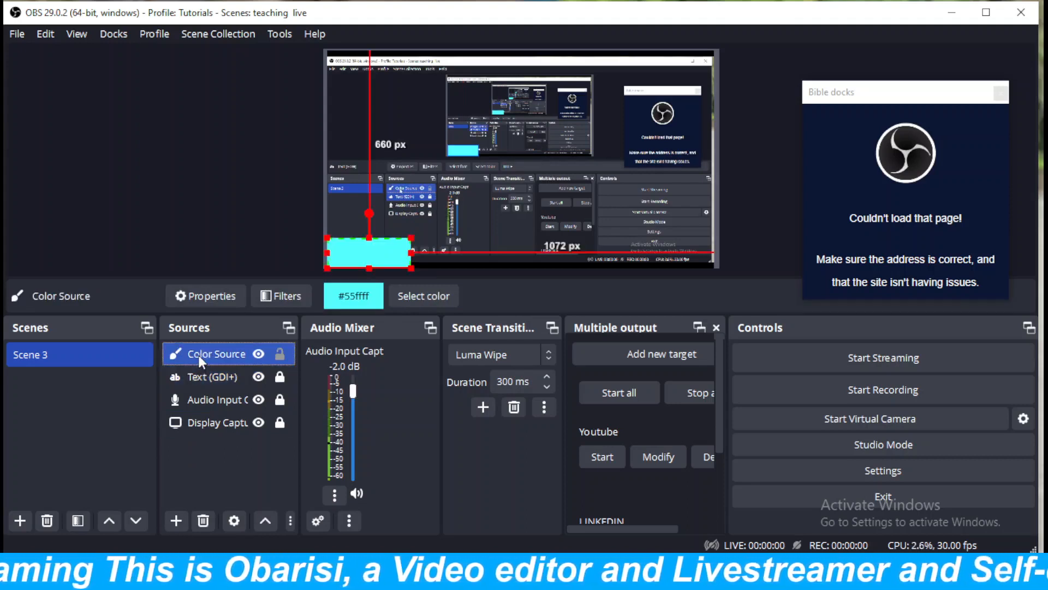
left_click_drag(197, 356, 199, 393)
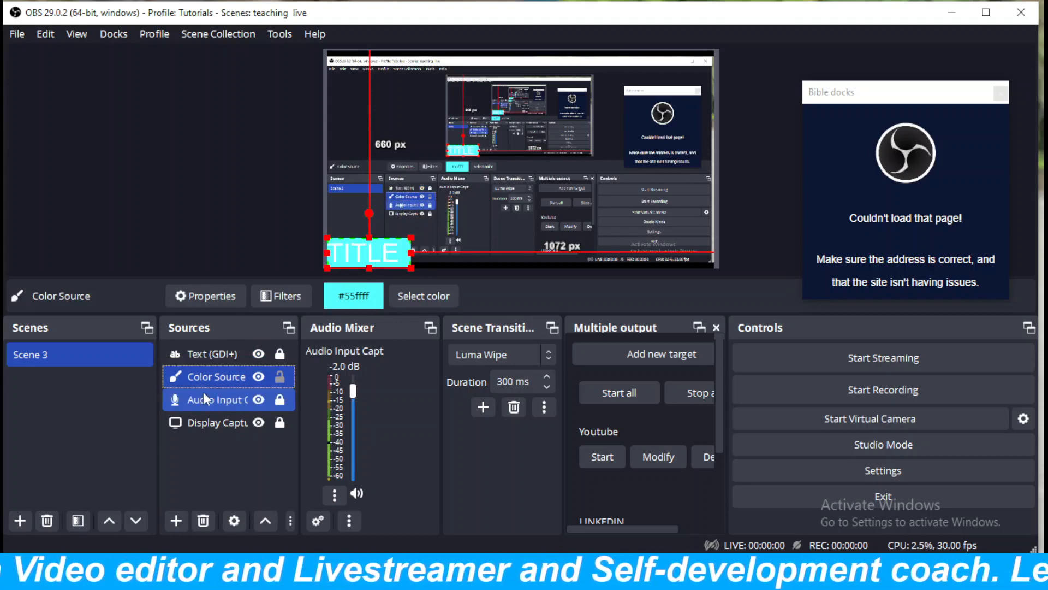
Change the Color Source's colour to blue #0000ff and accept its properties.
right_click(240, 378)
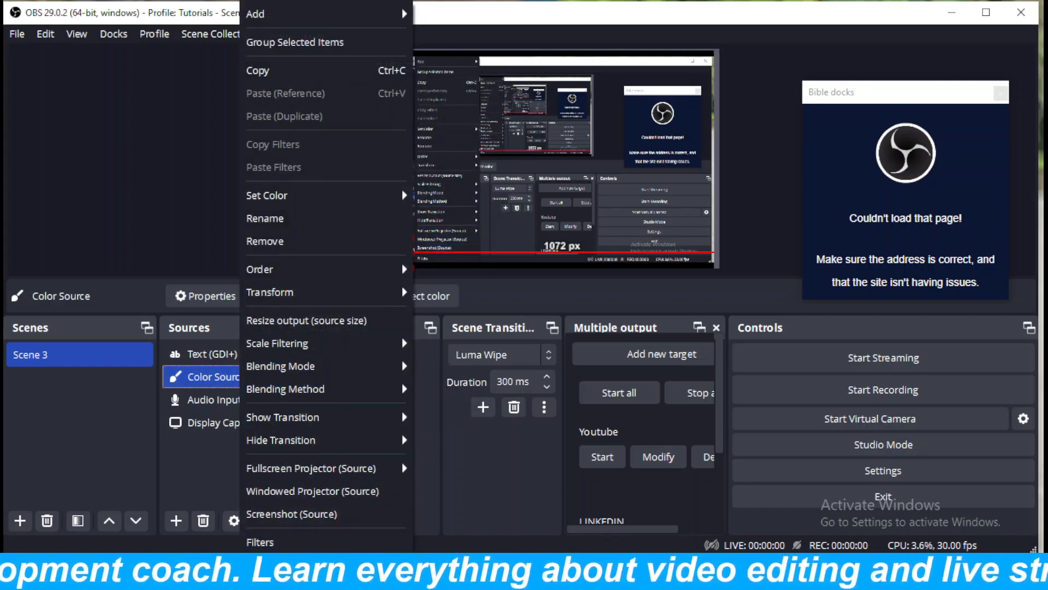
left_click(262, 565)
left_click(657, 288)
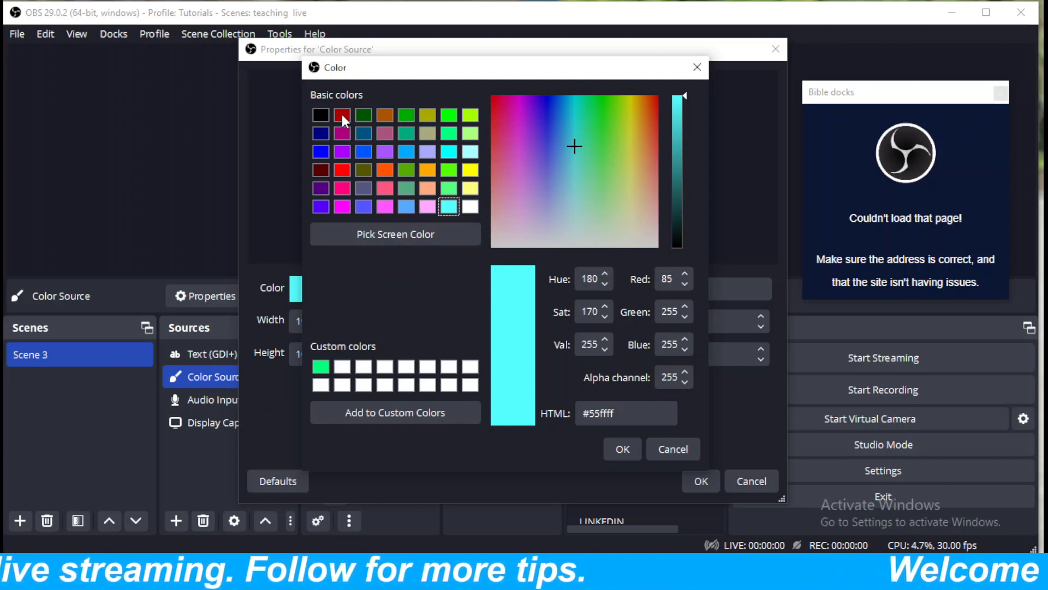
left_click(321, 150)
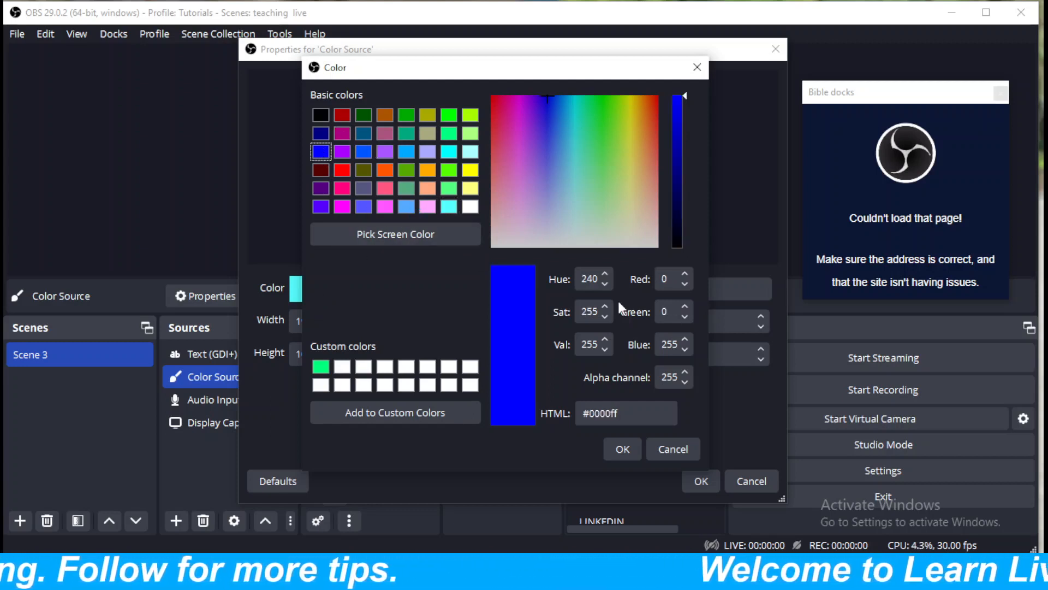
left_click(623, 449)
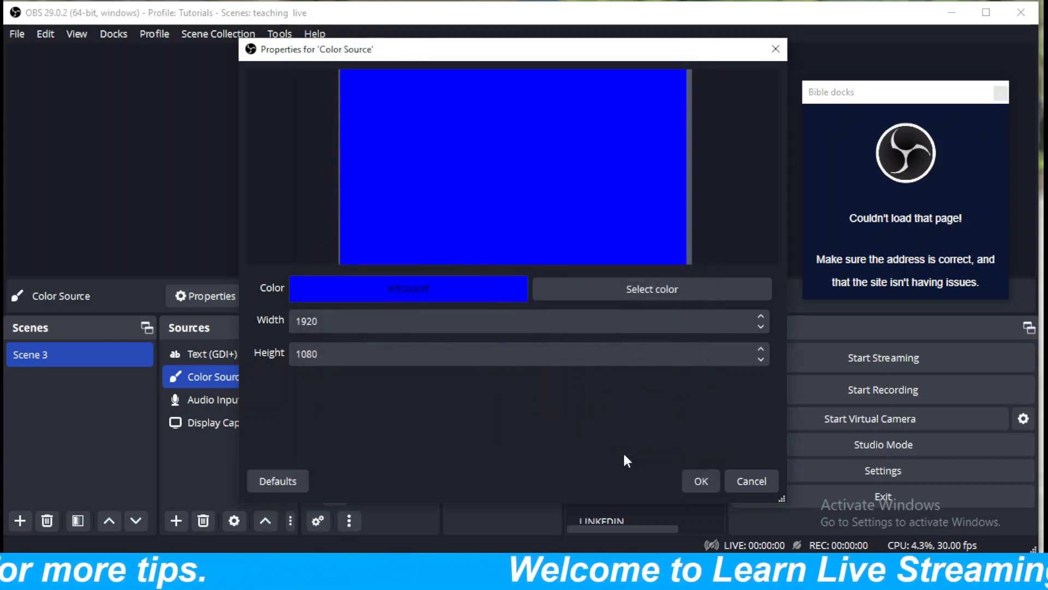
left_click(704, 481)
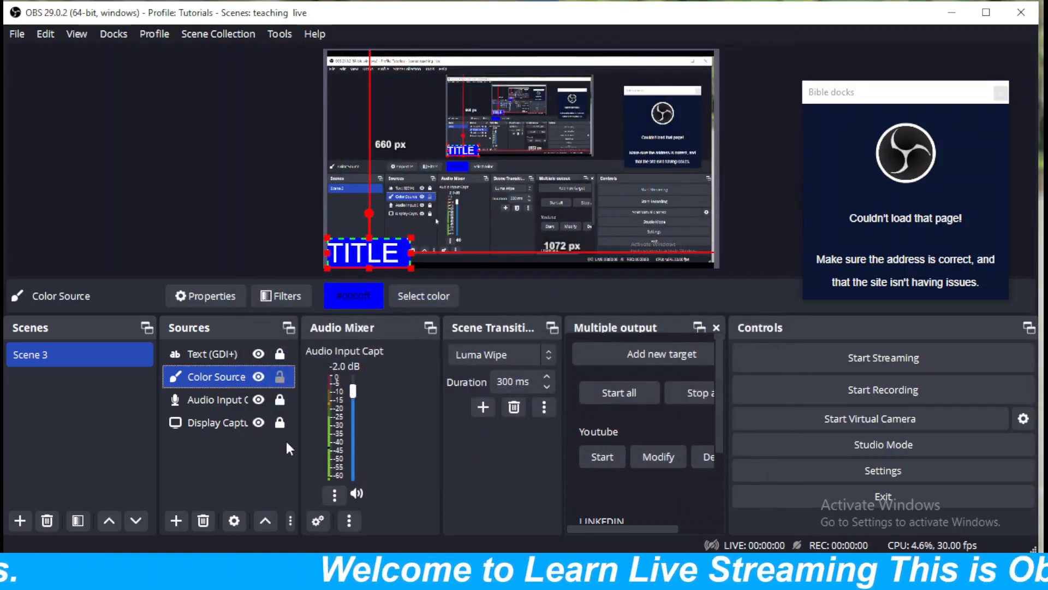
Deselect the Color Source, then start recording Scene 3 and minimize the OBS window.
left_click(253, 457)
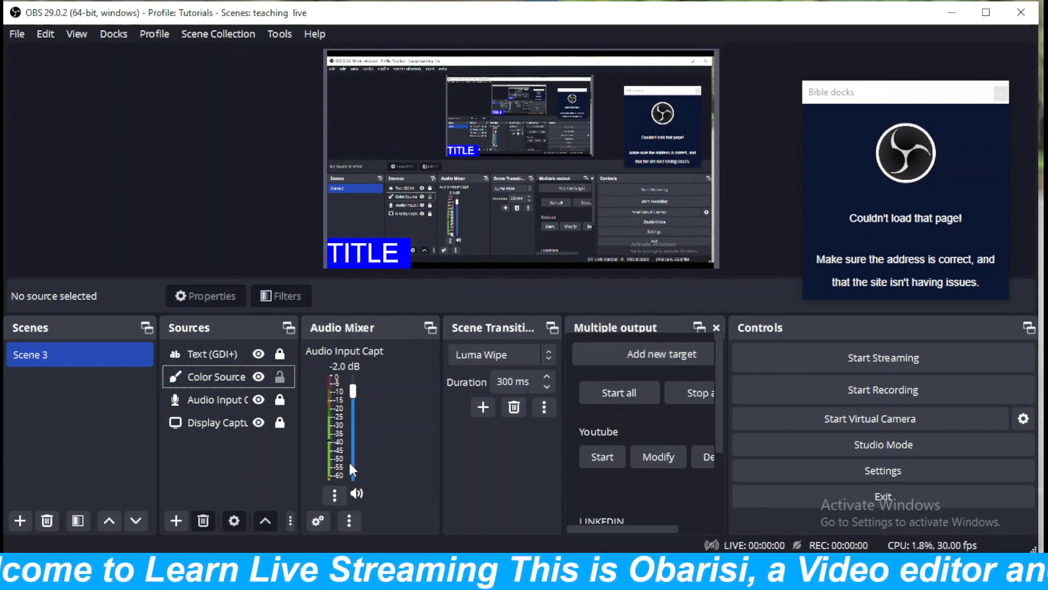
left_click(870, 391)
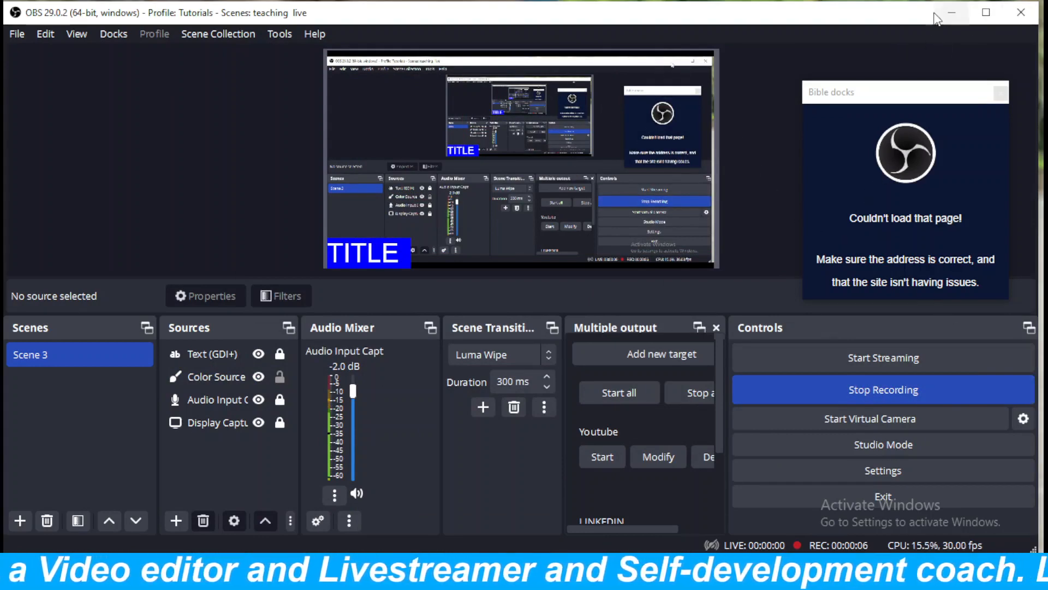
left_click(951, 12)
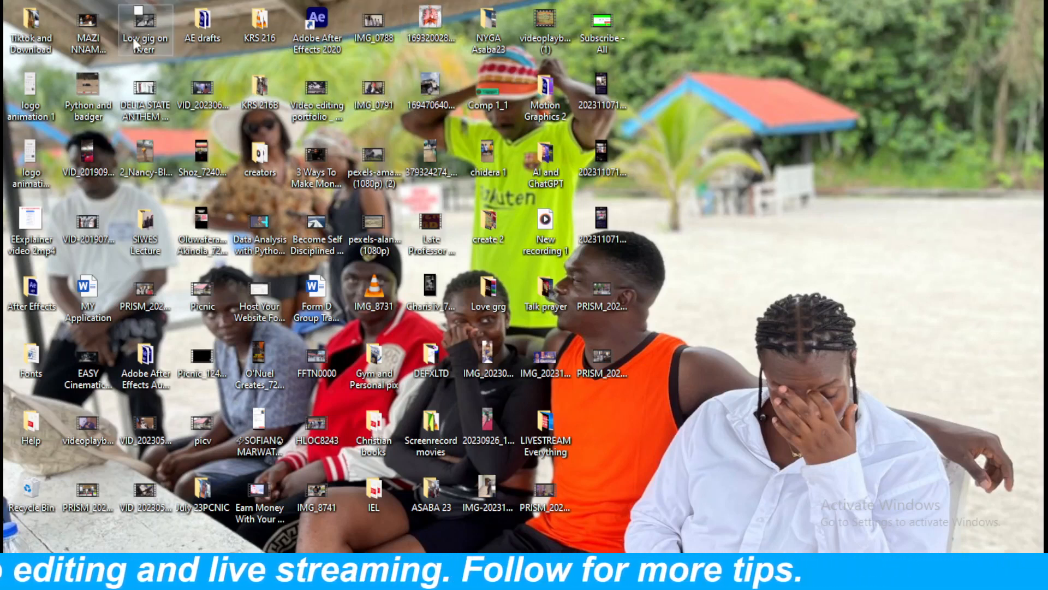
Open the desktop folder Tiktok and Download and play the video 1437d7389c6667d3b2af6016dbf29c91 in VLC media player.
double_click(32, 32)
scroll(971, 100, "down", 1)
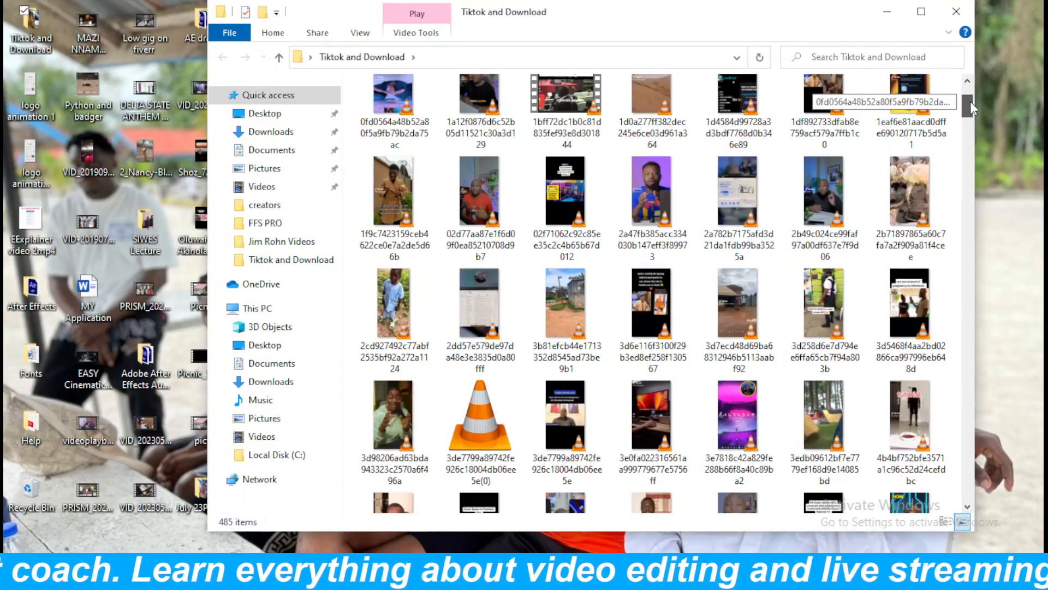
left_click_drag(970, 106, 966, 189)
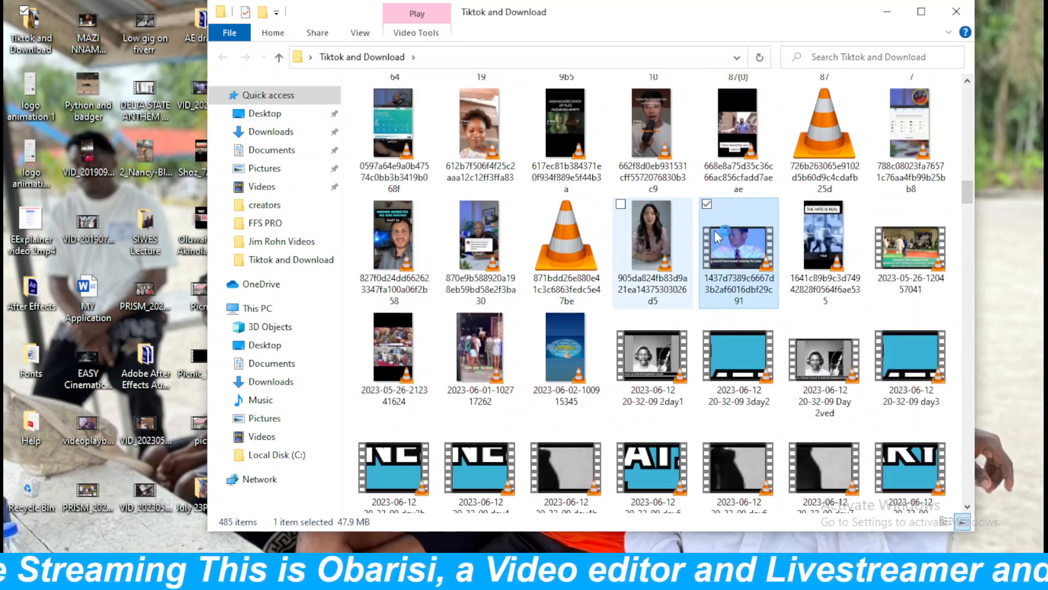
mouse_move(731, 271)
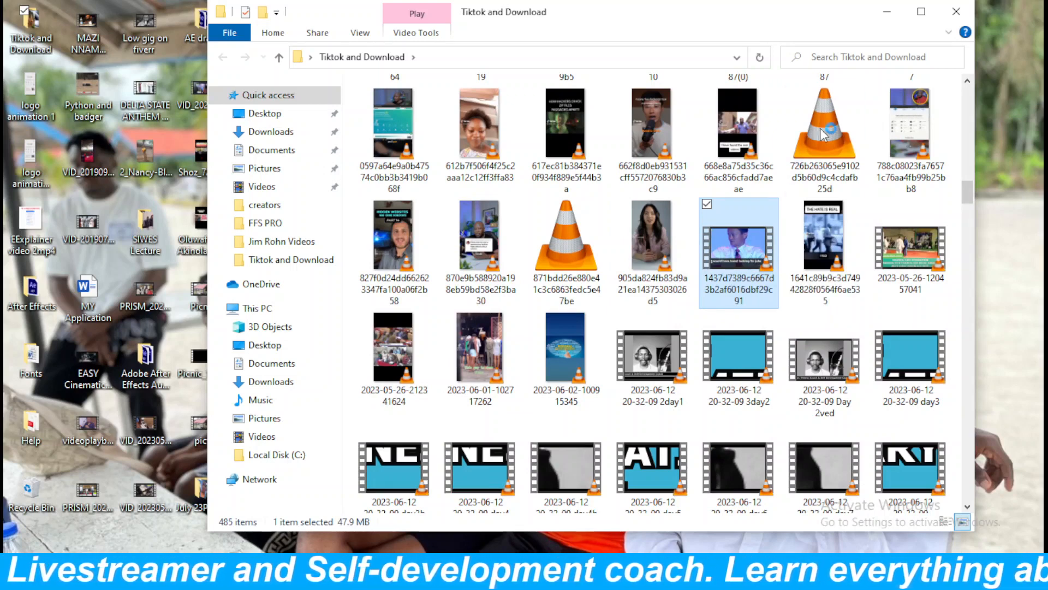
key("Return")
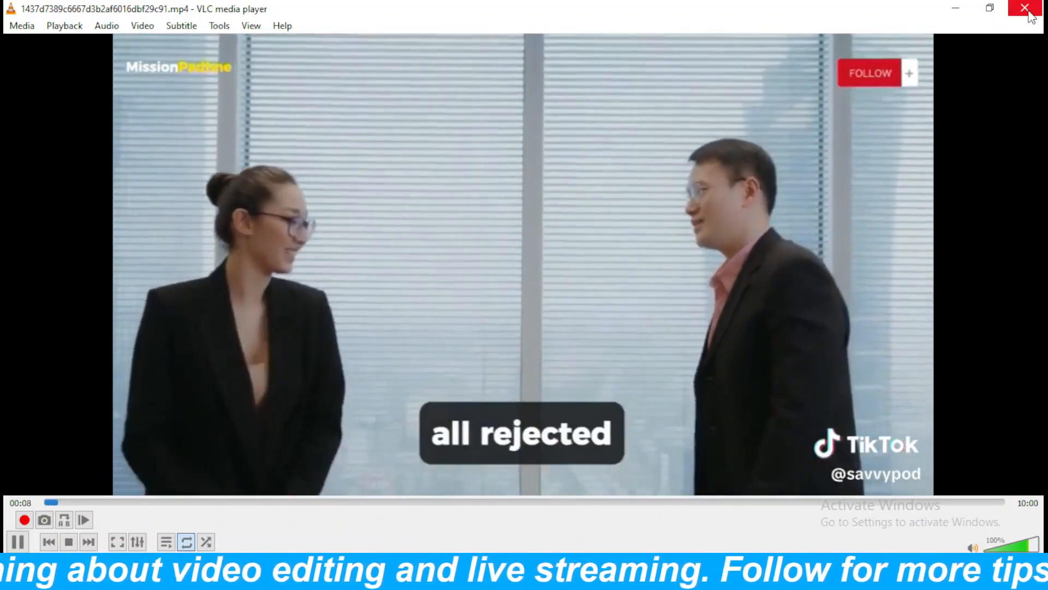
Close the video in VLC media player and stop the Scene 3 recording in the OBS window that uses the Tutorials profile.
left_click(1024, 8)
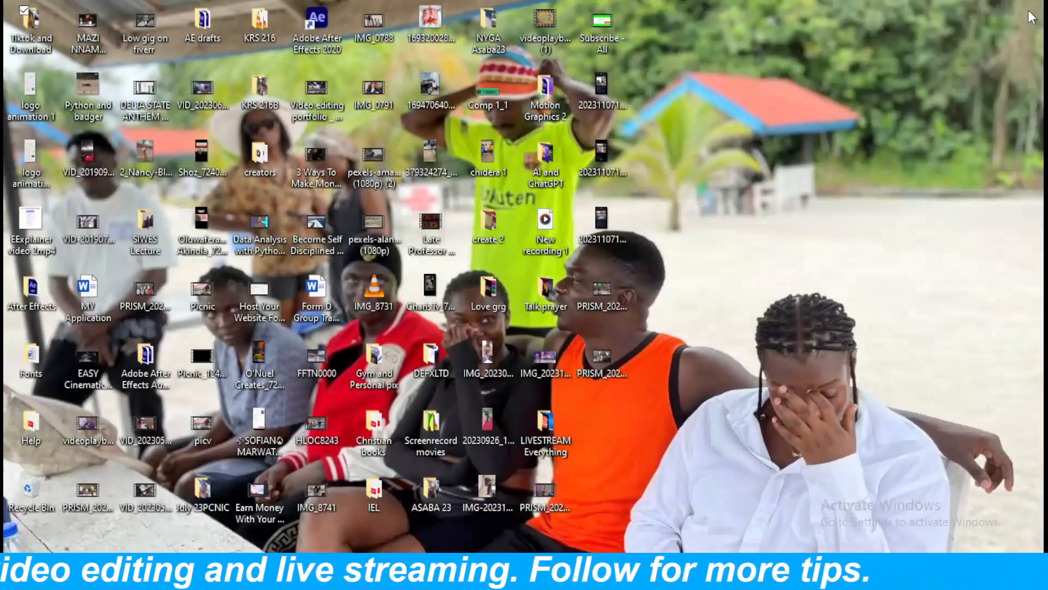
mouse_move(571, 579)
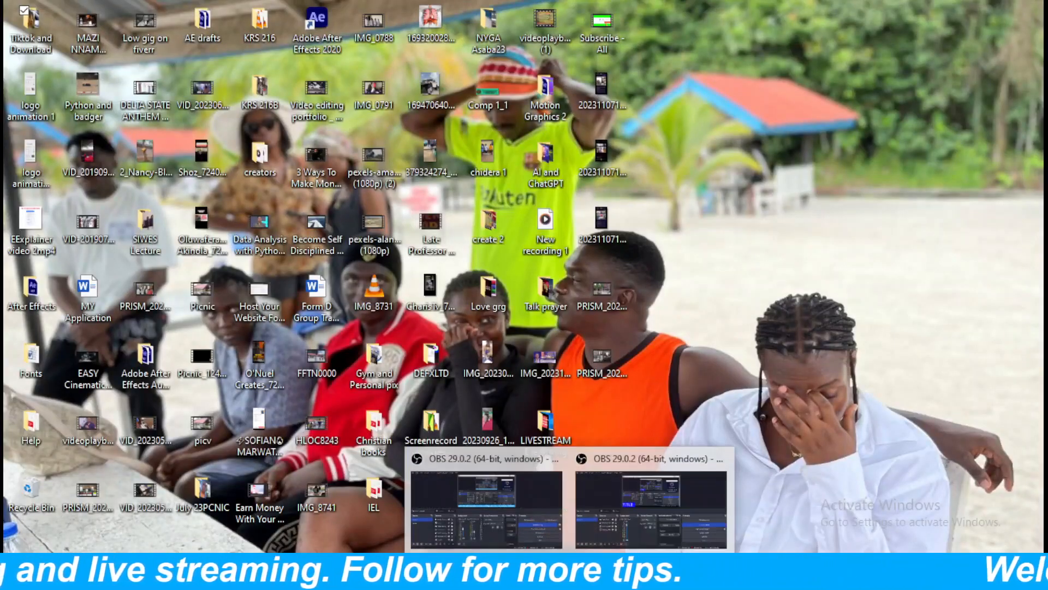
left_click(508, 496)
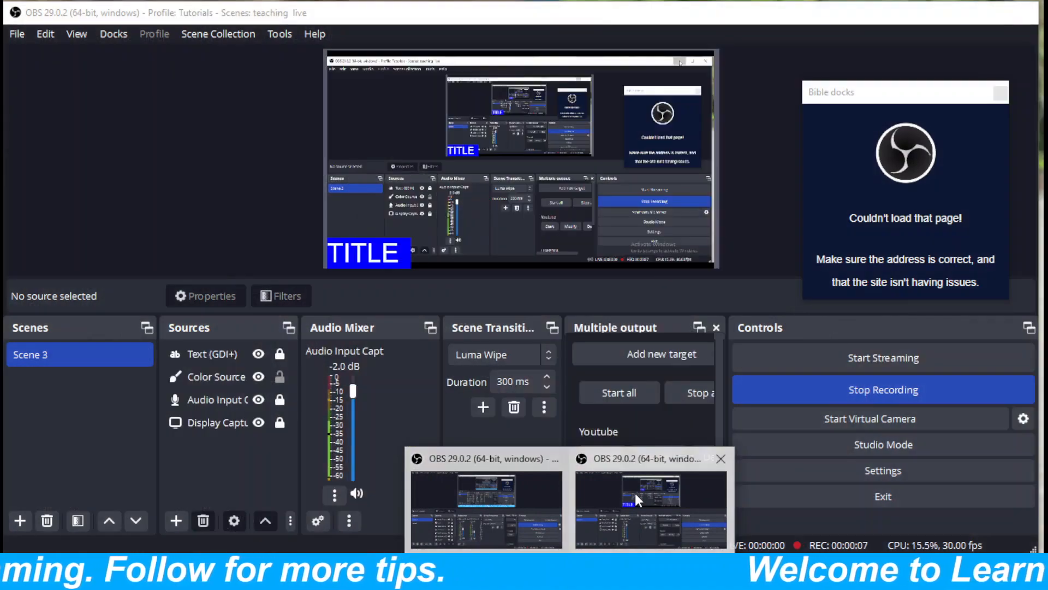
left_click(634, 491)
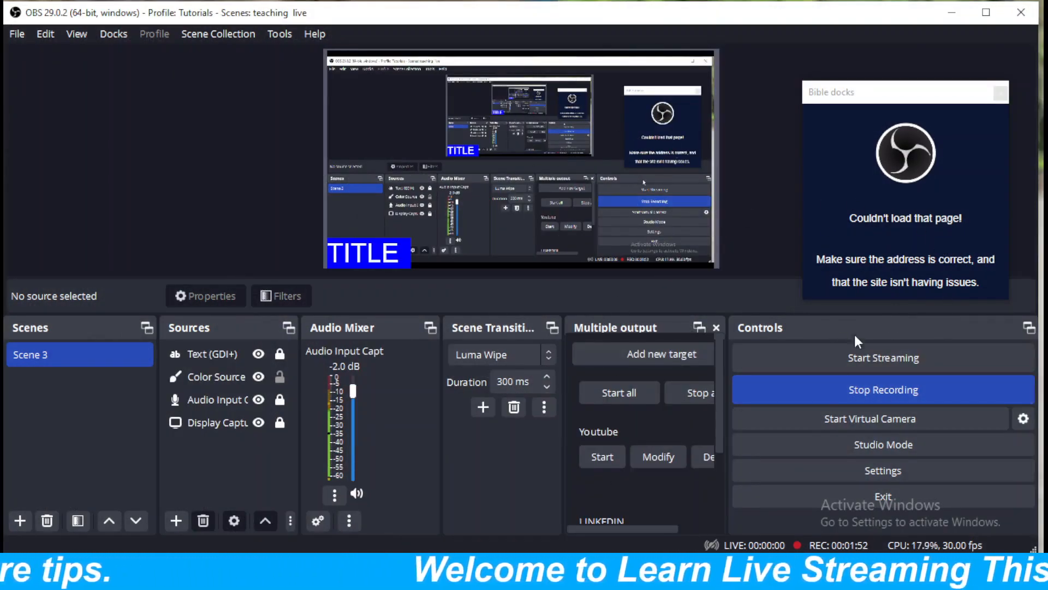
left_click(830, 388)
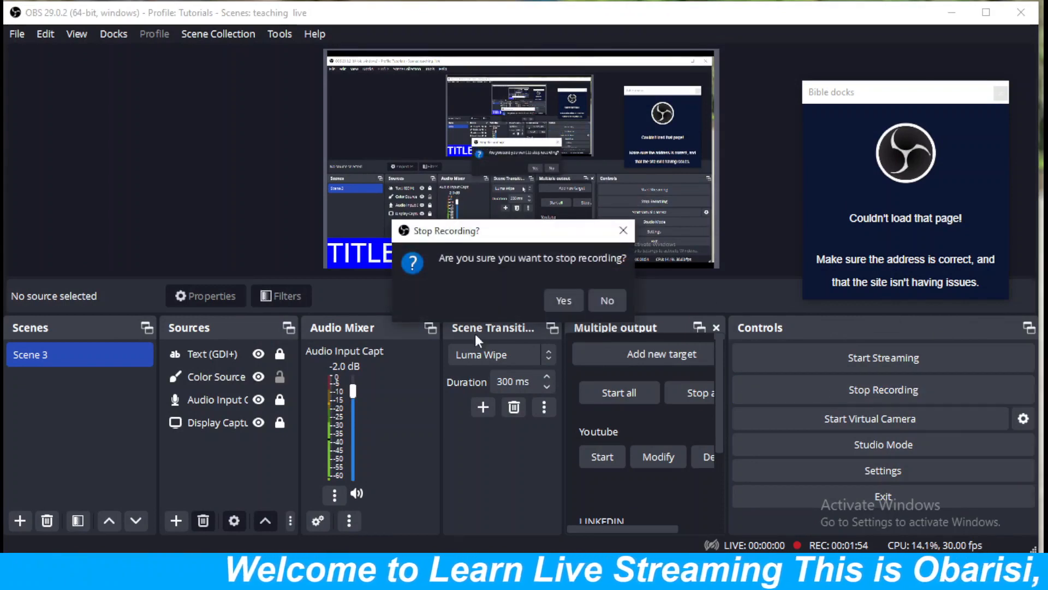
left_click(564, 301)
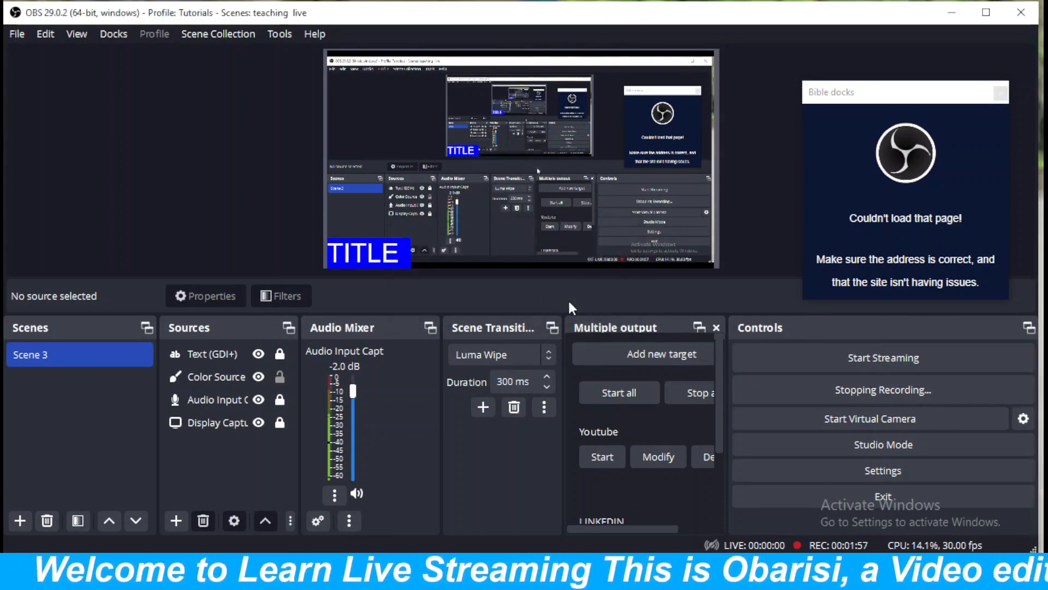